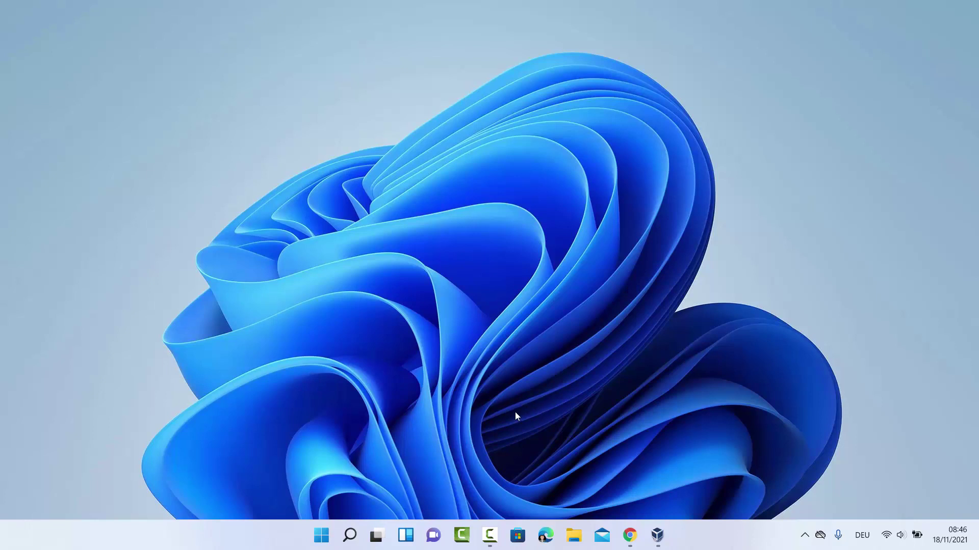
Step: Launch Device Manager from the Start right-click menu and move its window aside
right_click(320, 536)
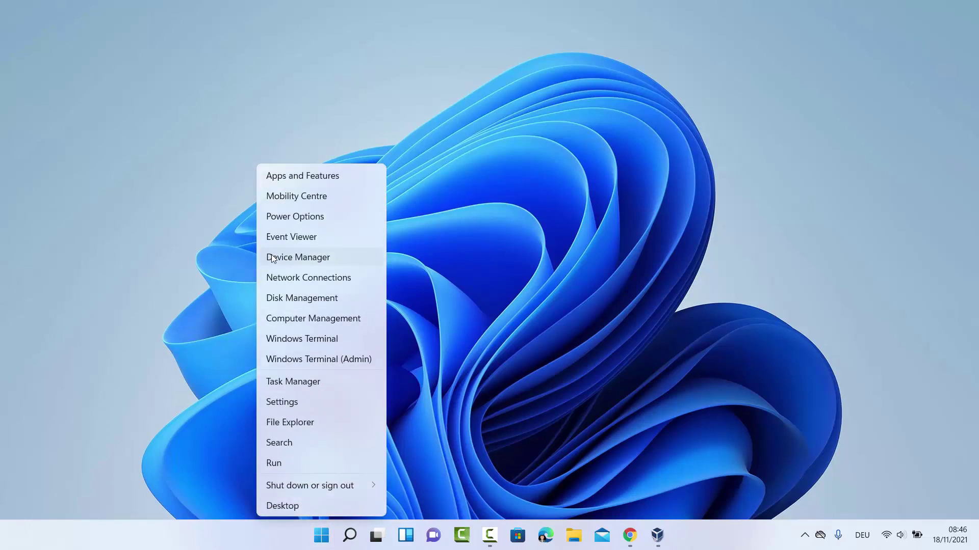
left_click(285, 257)
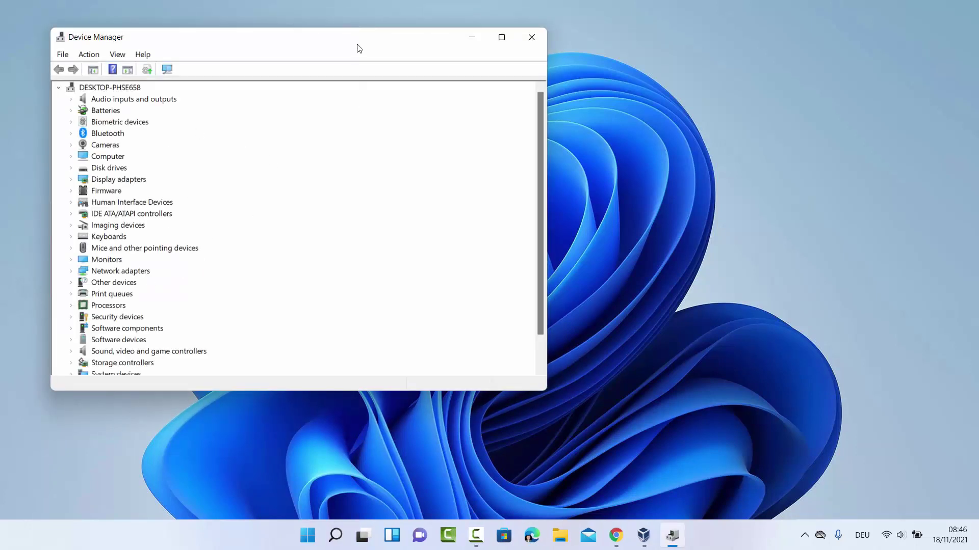
left_click_drag(359, 44, 498, 40)
Step: Bring up Windows Search over Device Manager, typing 'devi' and then clearing it
left_click(335, 536)
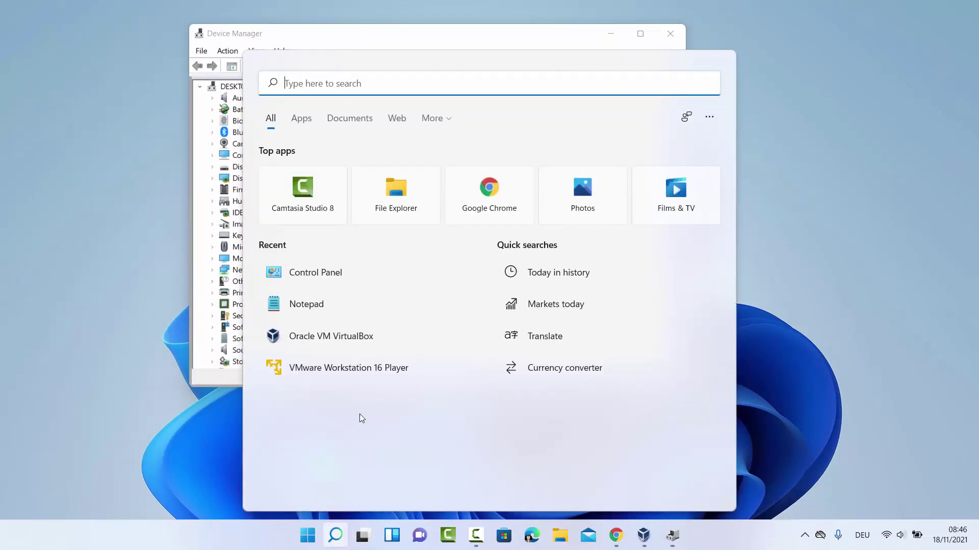
type("devi")
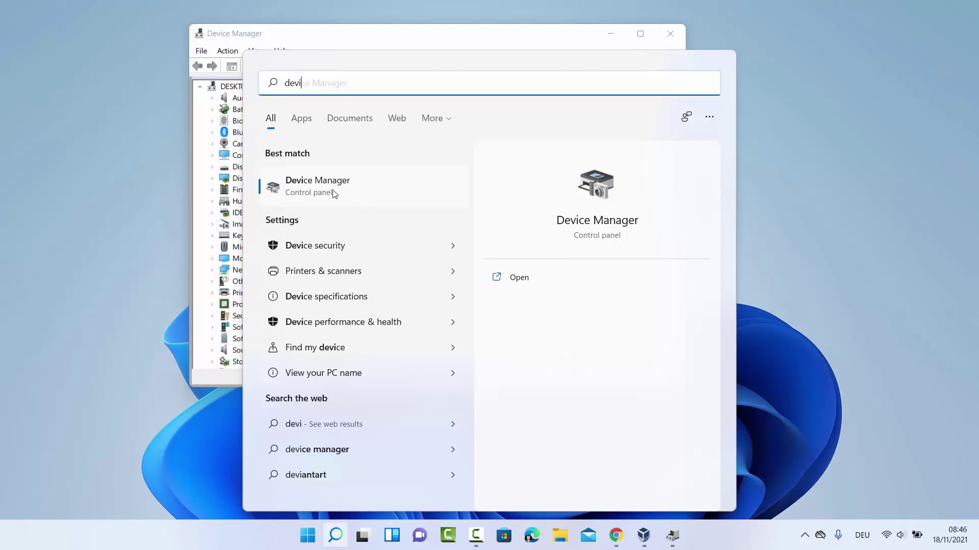
key("BackSpace")
key("BackSpace")
key("BackSpace")
key("BackSpace")
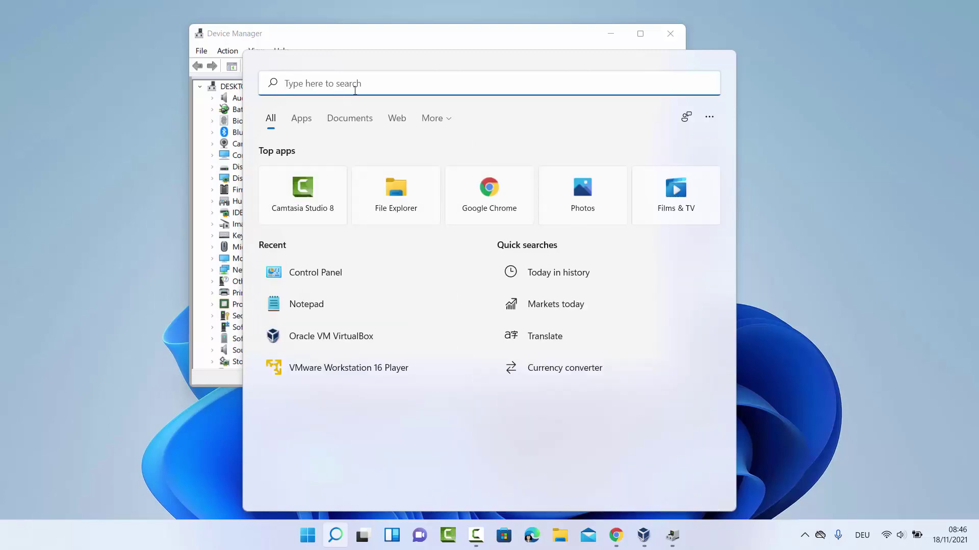
Step: Expand Display adapters and bring up the context menu for NVIDIA GeForce MX130
left_click(468, 37)
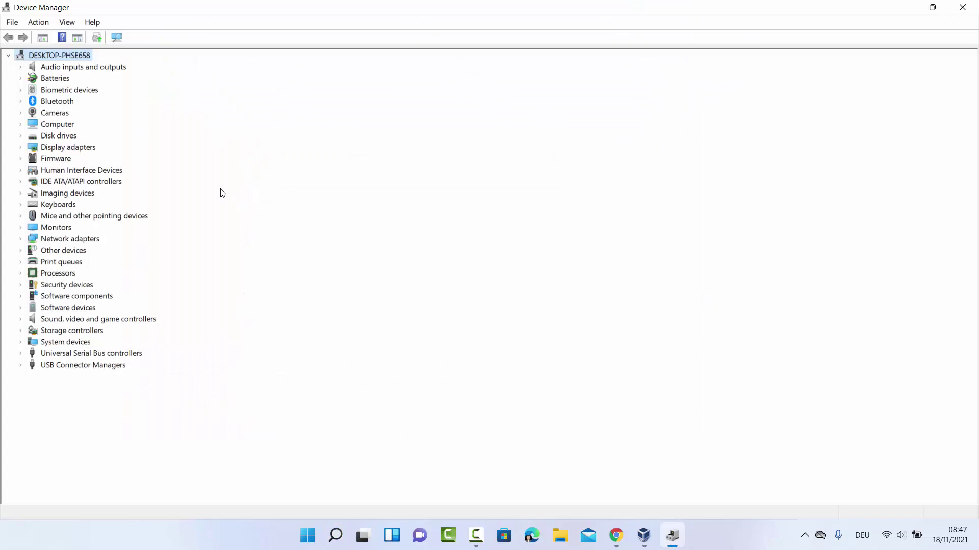
left_click(21, 149)
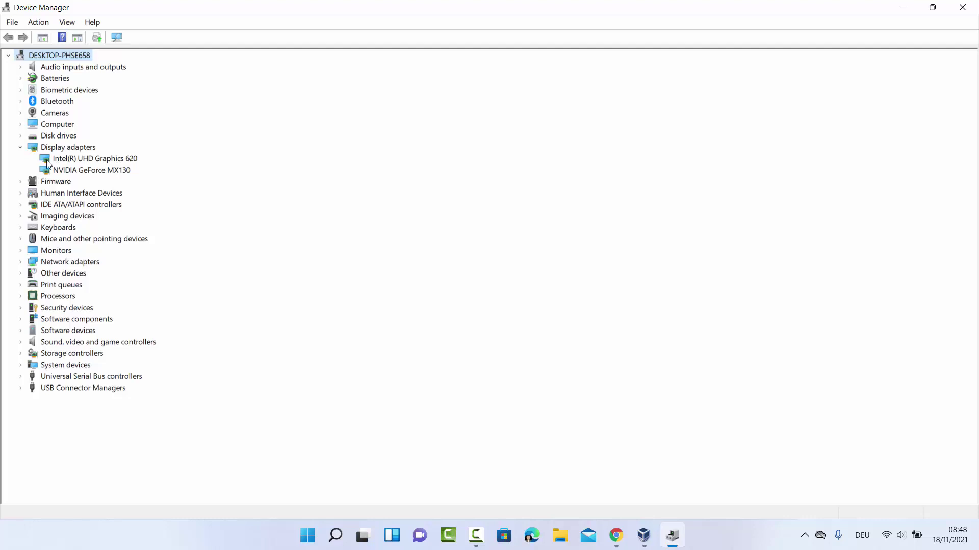
left_click(117, 171)
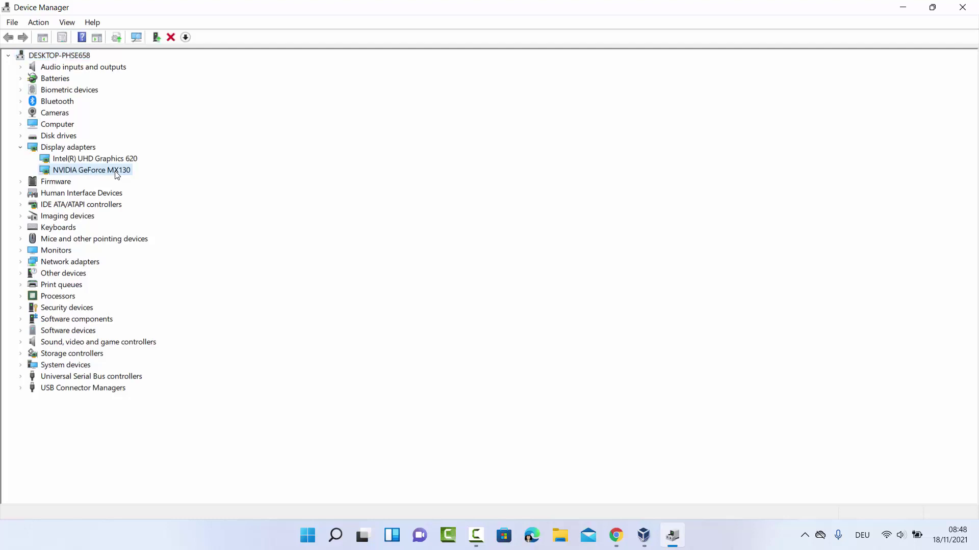
right_click(117, 175)
left_click(113, 173)
right_click(110, 173)
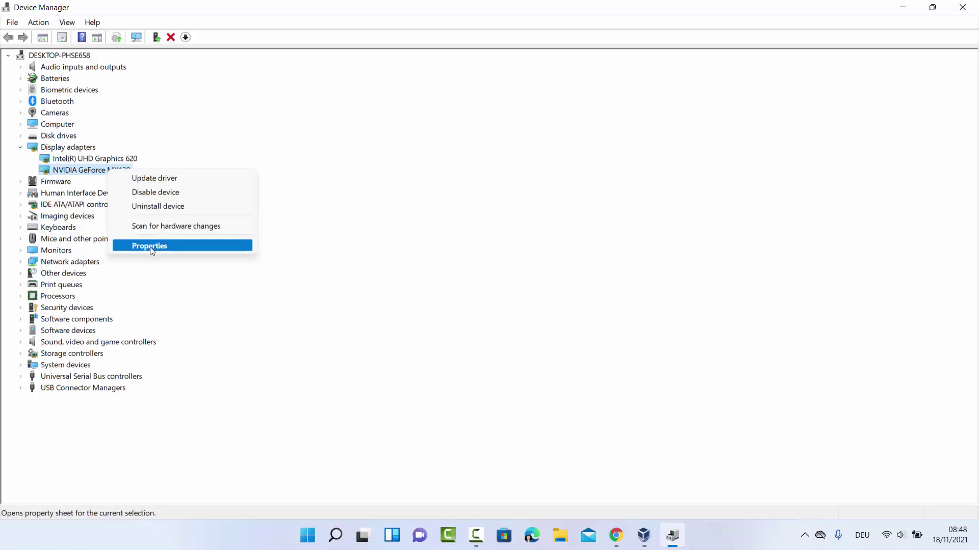
Step: Run an automatic driver search for the MX130, confirm the best driver is installed, then close
left_click(147, 180)
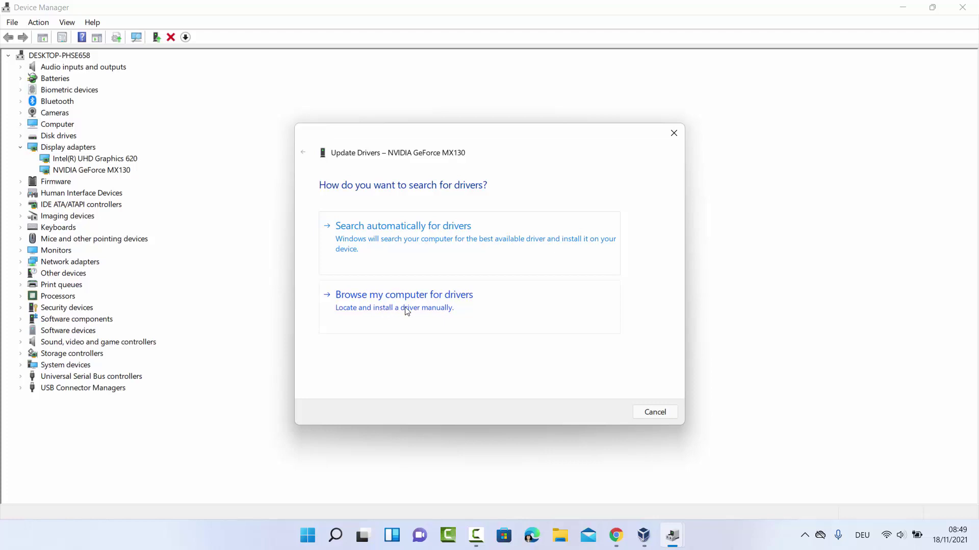
left_click(396, 238)
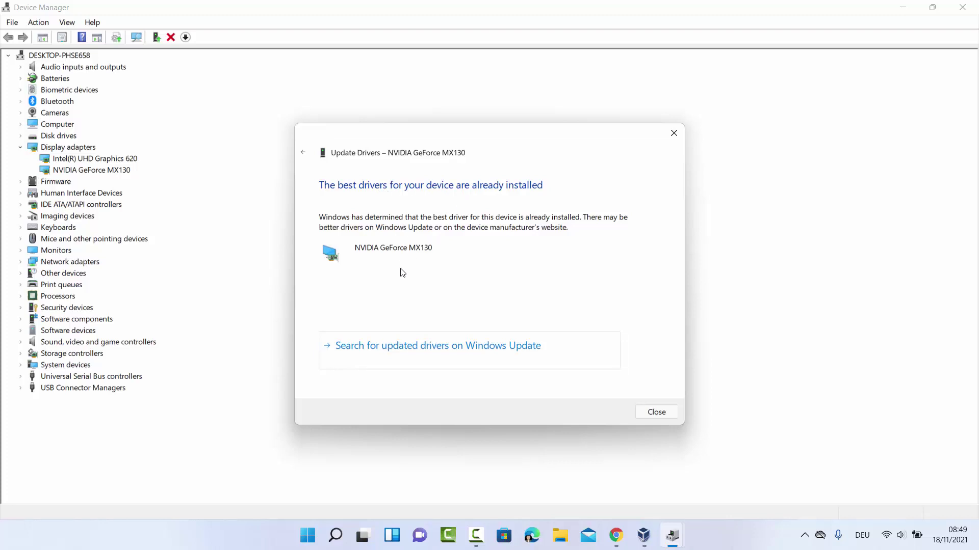
key("Escape")
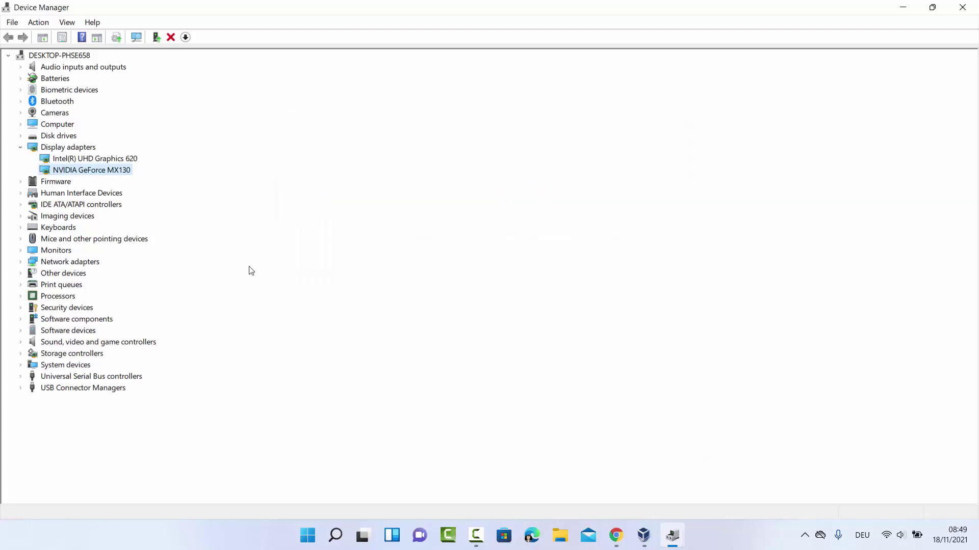
Step: Check the MX130's Driver tab: NVIDIA, dated 01/07/2021, version 27.21.14.6294
right_click(120, 174)
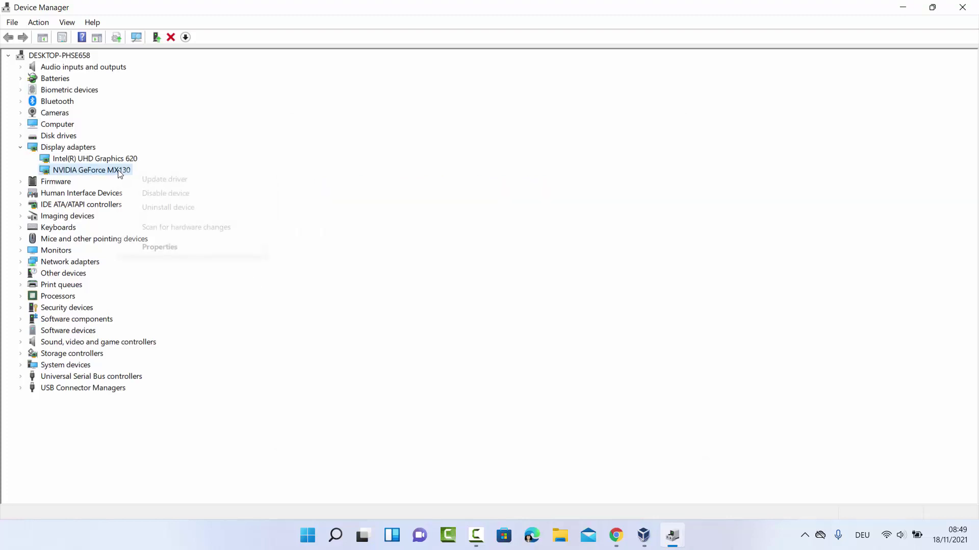
left_click(178, 247)
left_click(411, 145)
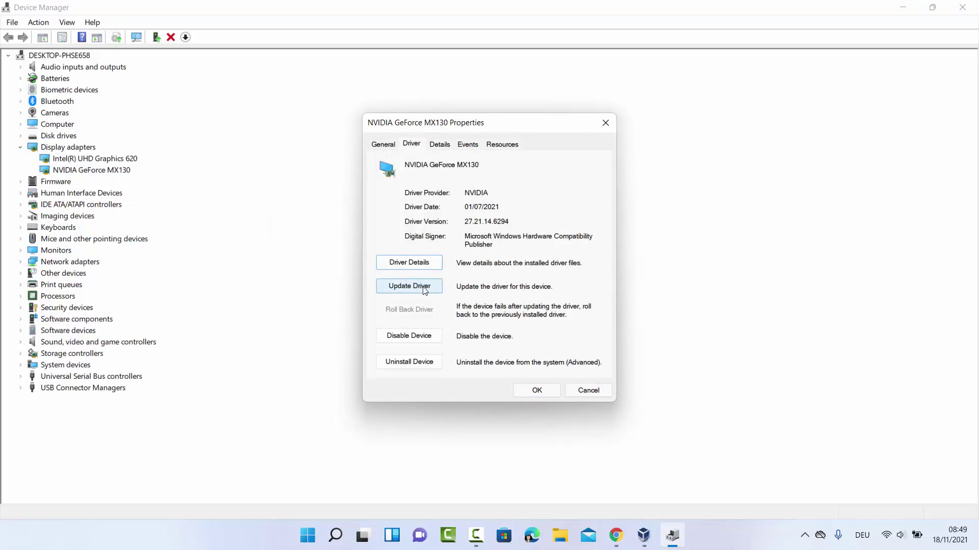
left_click_drag(465, 205, 501, 207)
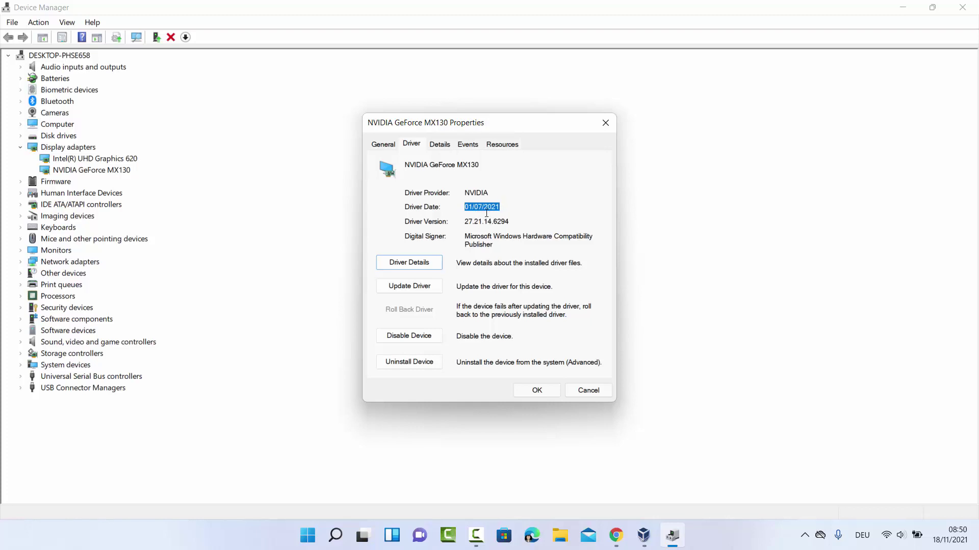
Step: Try Update Driver via Browse my computer for drivers, then cancel everything and close Properties
left_click(417, 292)
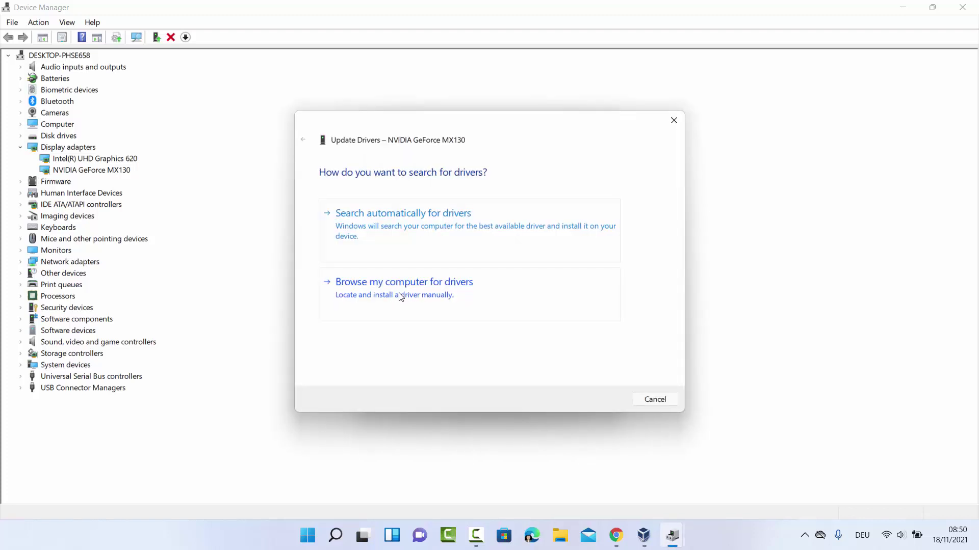
left_click(400, 298)
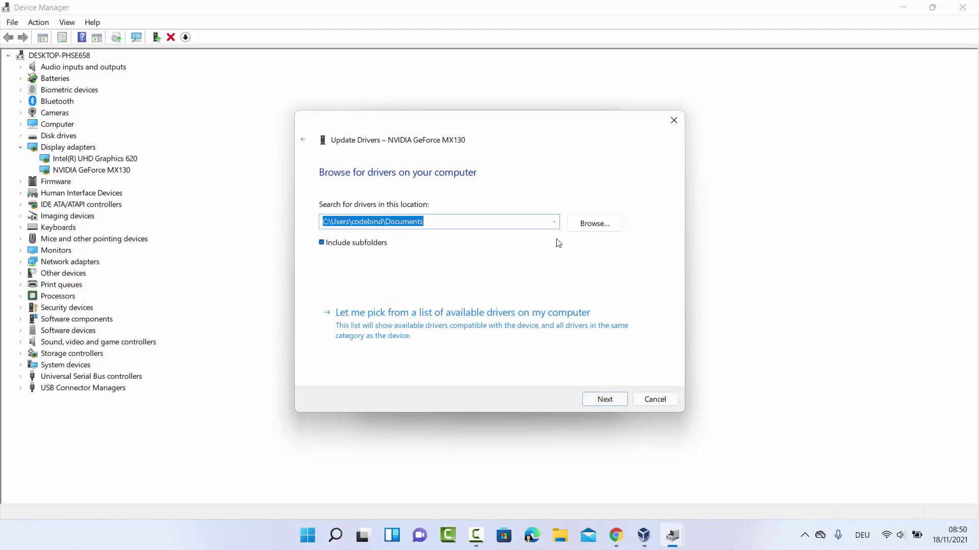
left_click(587, 222)
scroll(494, 278, "down", 1)
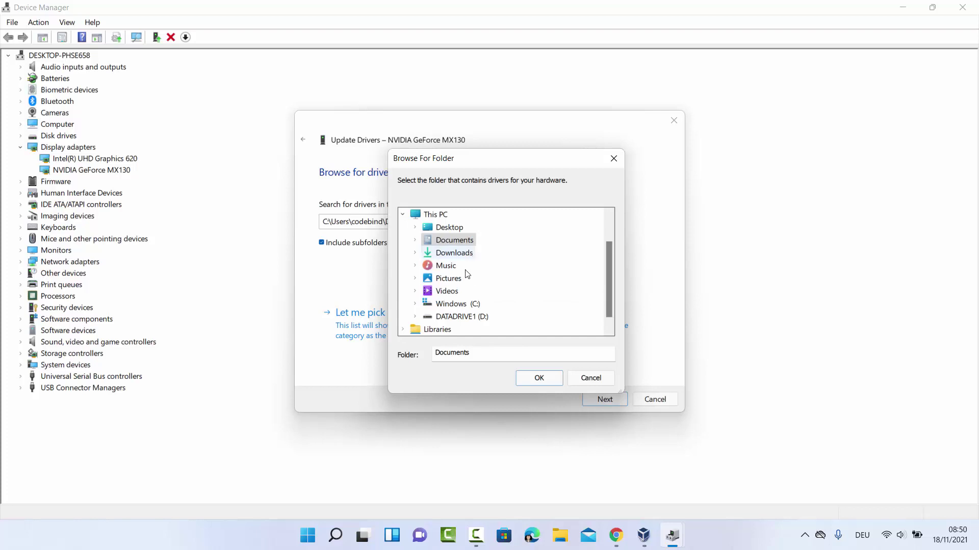
left_click(580, 384)
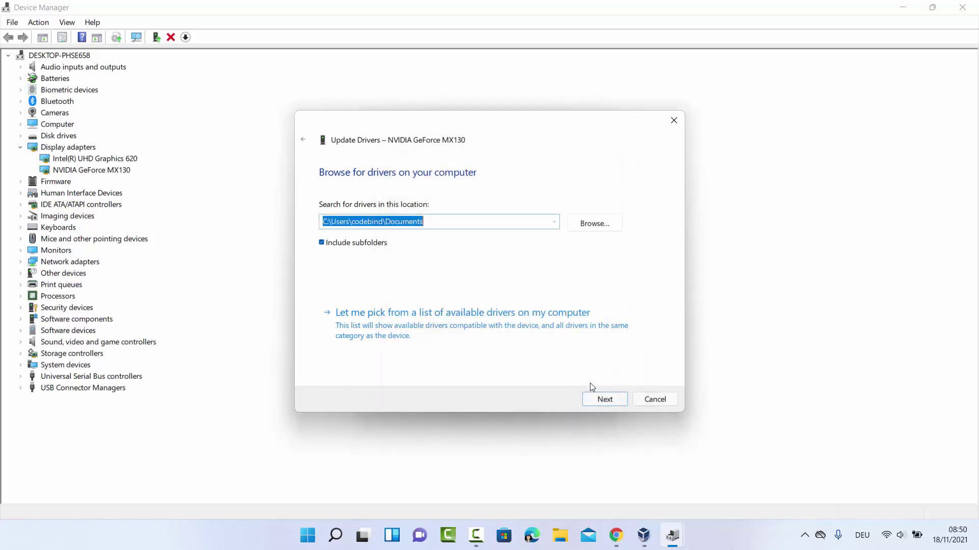
left_click(644, 401)
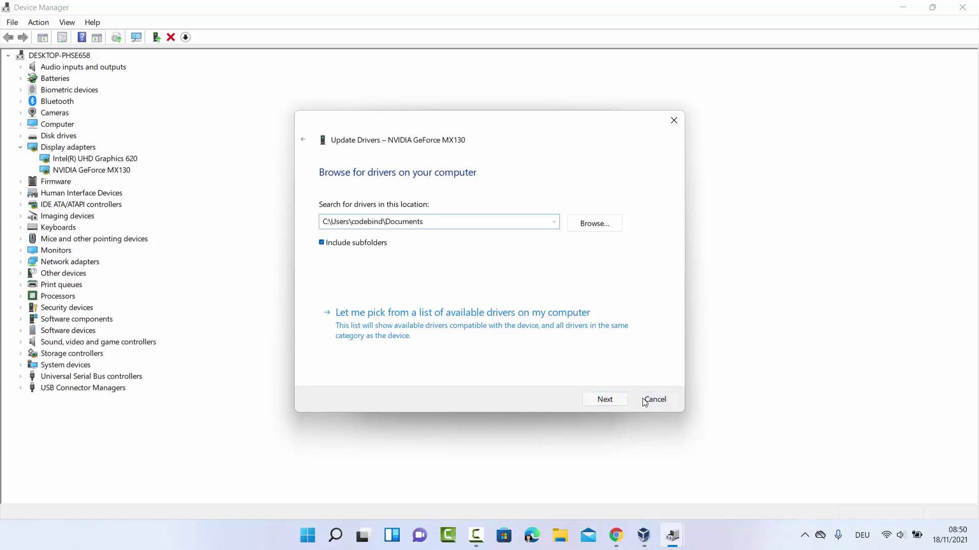
left_click(596, 394)
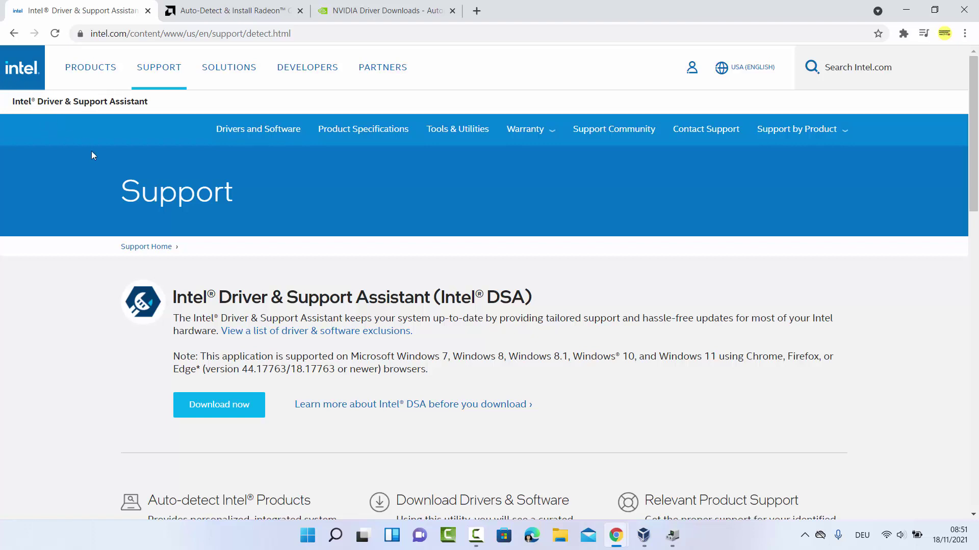
Step: Switch from the Intel support page to AMD's Radeon auto-detect driver article tab
left_click(317, 34)
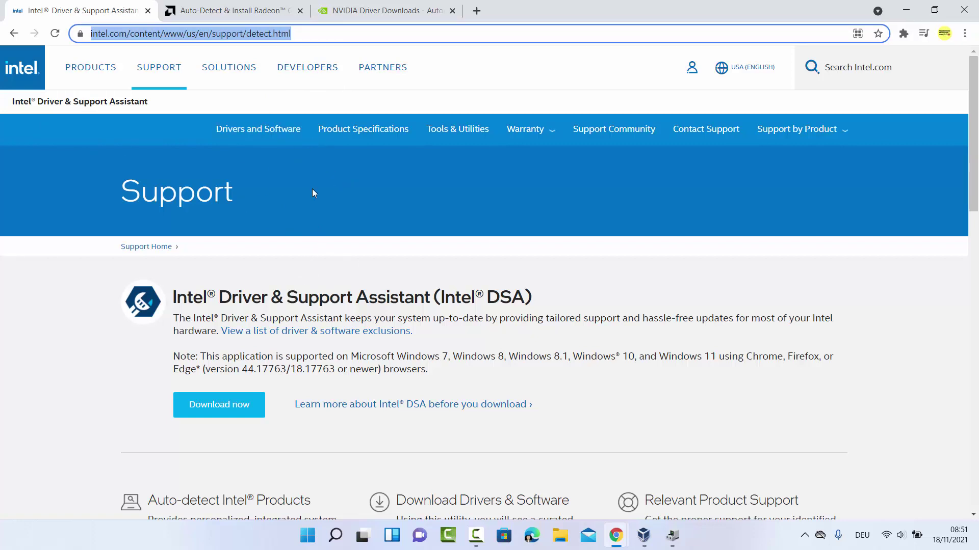
left_click(206, 12)
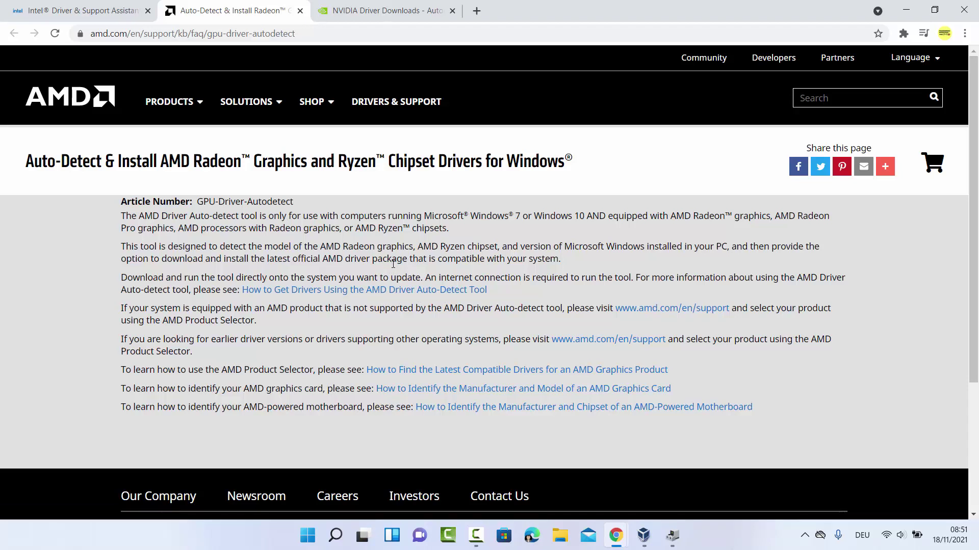
Step: Switch to NVIDIA's Driver Downloads tab showing the Smart Scan Java requirement
left_click(373, 11)
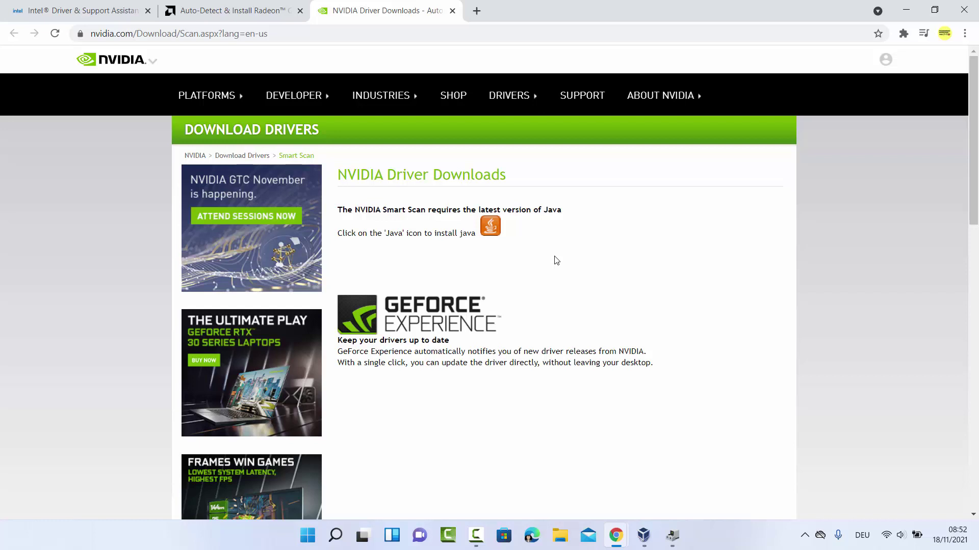
Step: Show the desktop and launch Task Manager from the Start right-click menu
key("super+d")
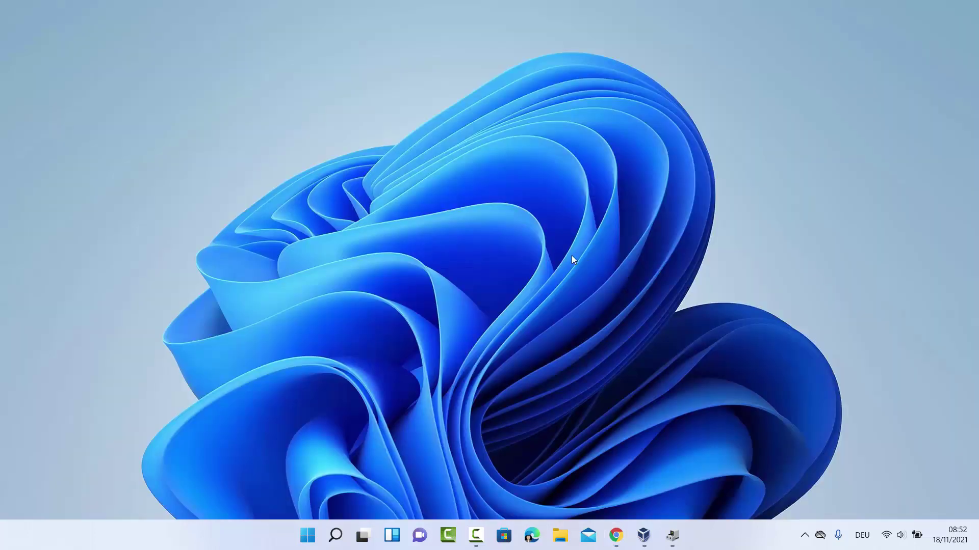
right_click(307, 535)
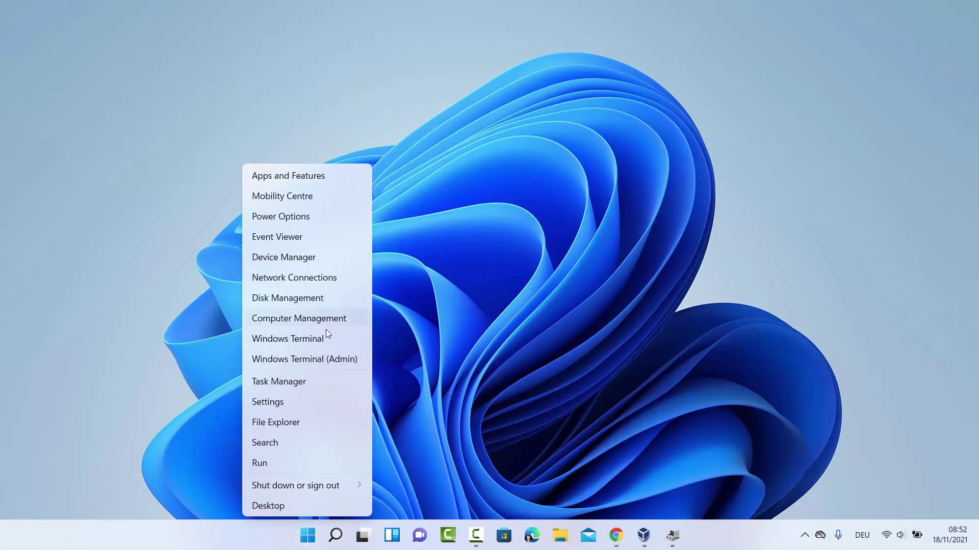
left_click(278, 386)
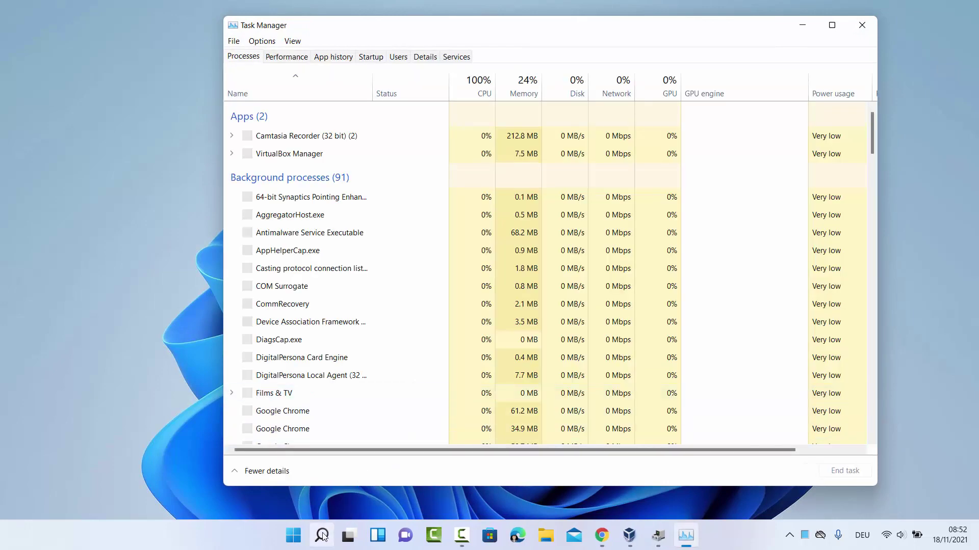
left_click(323, 536)
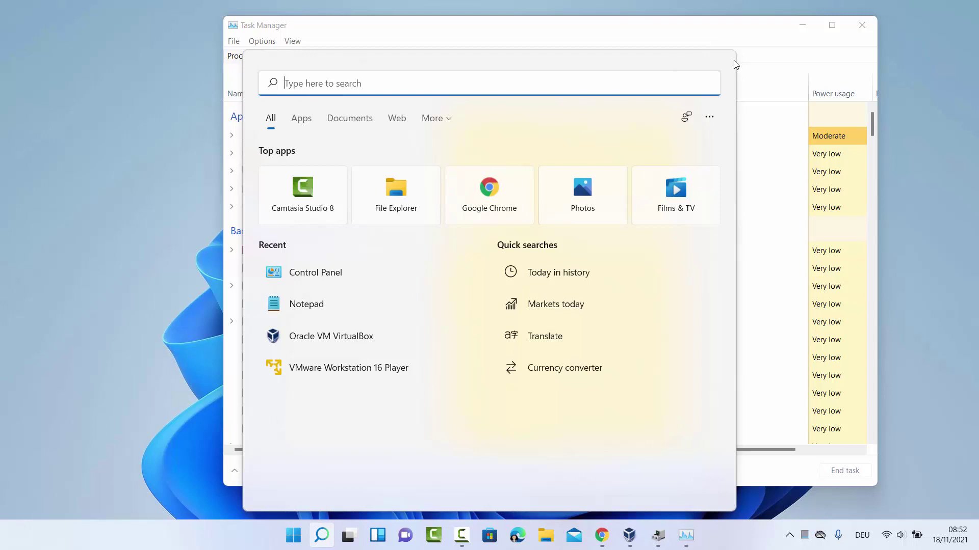
left_click(747, 39)
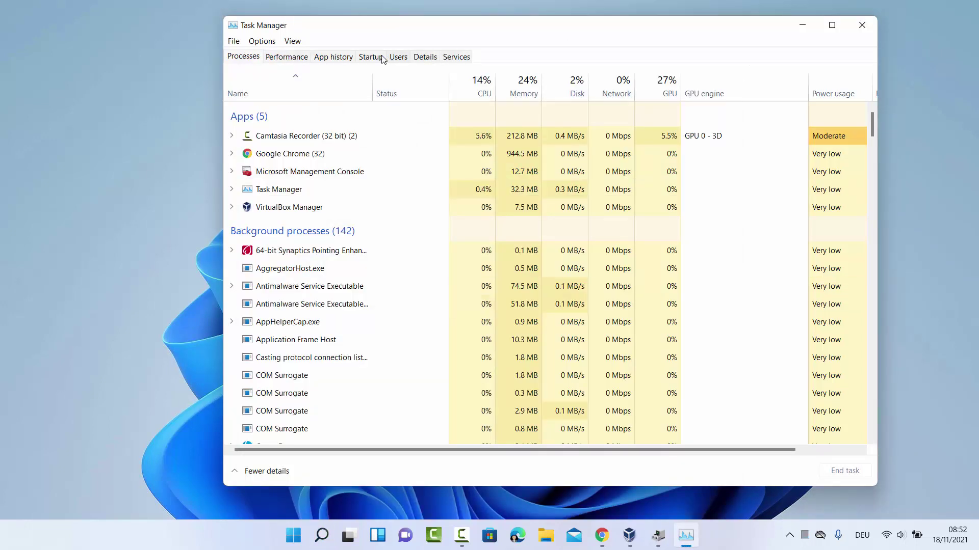
Step: Read GPU 1's driver version 27.21.14.6294 under Performance, then Google 'nvidia geforce mx130 driver download'
left_click(287, 59)
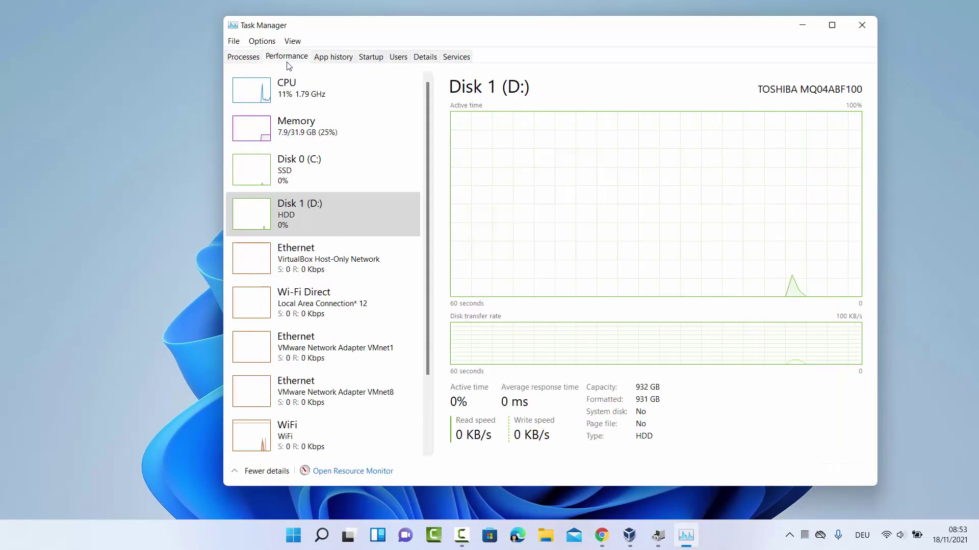
scroll(354, 236, "down", 2)
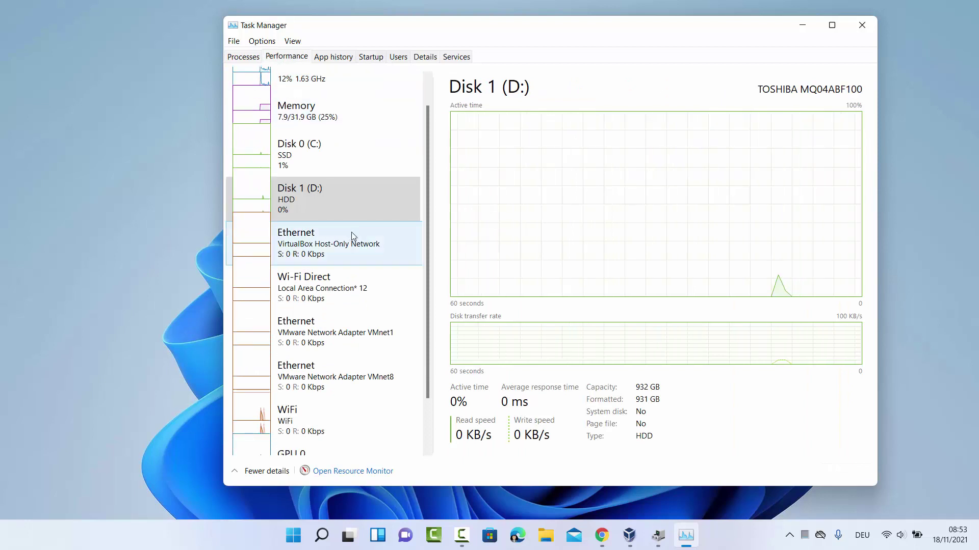
scroll(354, 236, "down", 2)
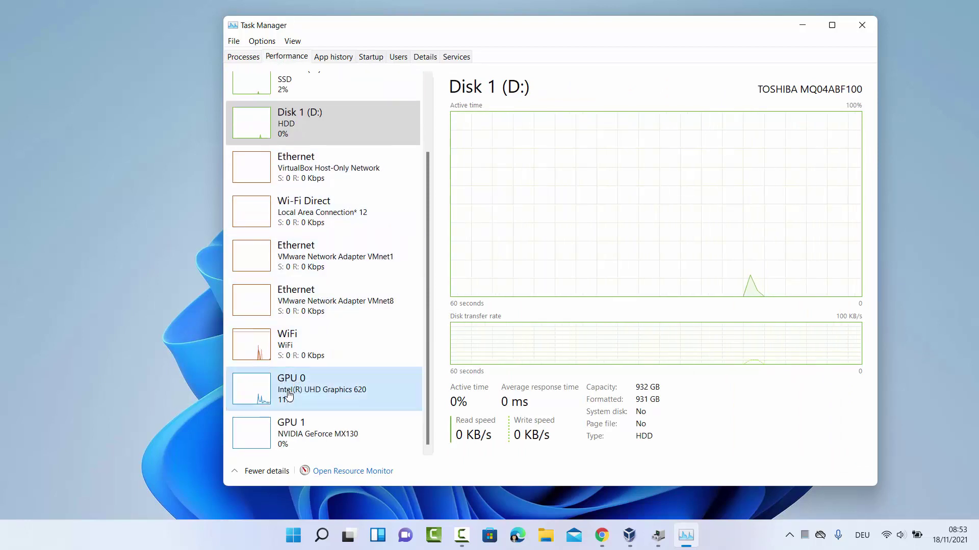
left_click(304, 395)
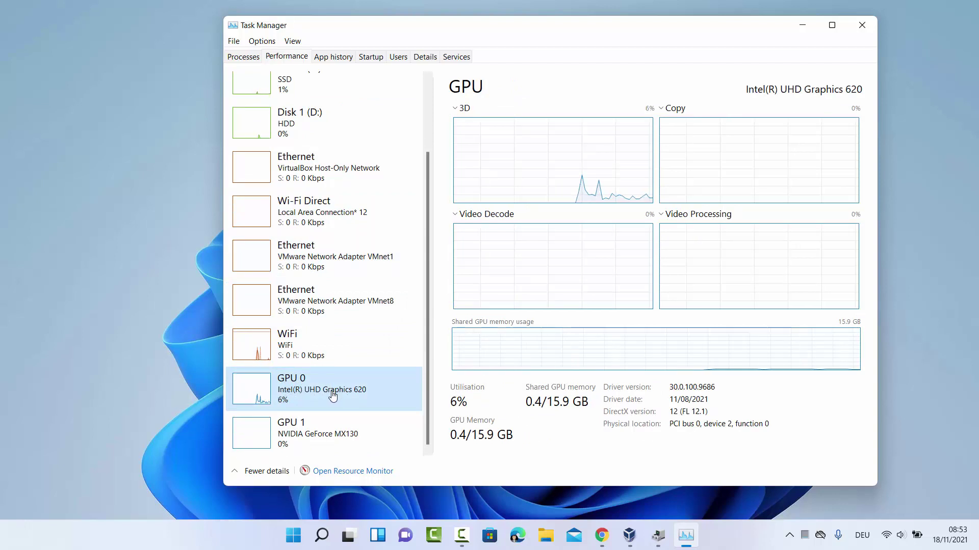
left_click(324, 439)
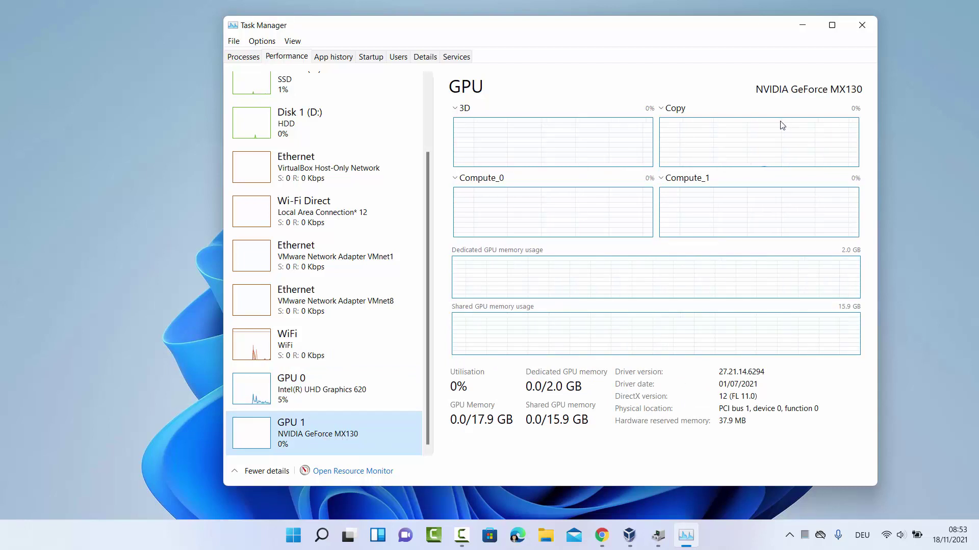
left_click(751, 93)
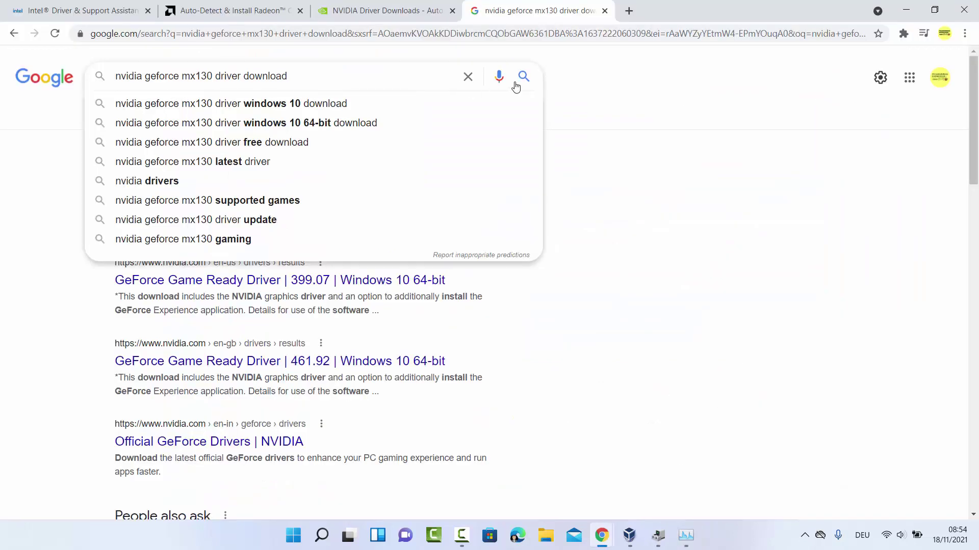
left_click(516, 84)
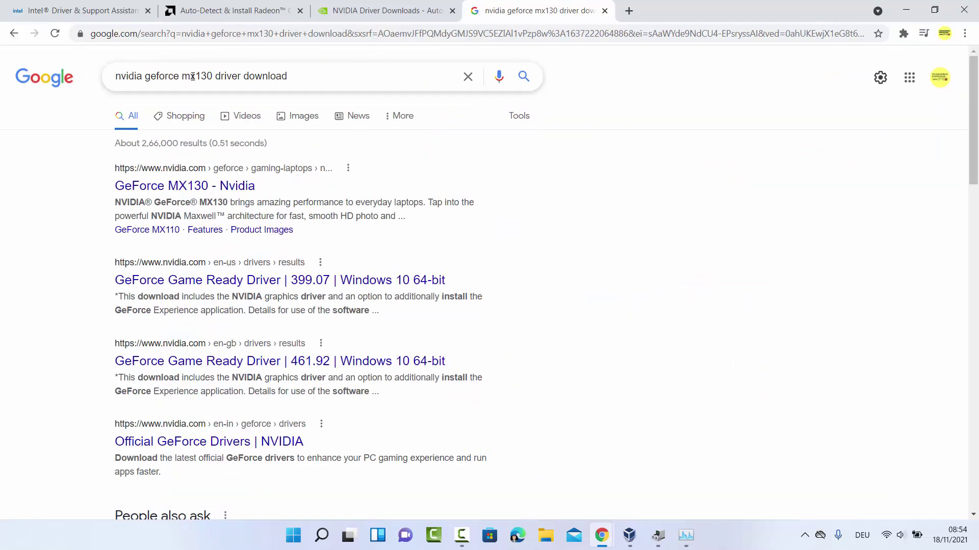
Step: Open the 'GeForce MX130 - Nvidia' result in a new tab and view it
left_click_drag(212, 76, 124, 77)
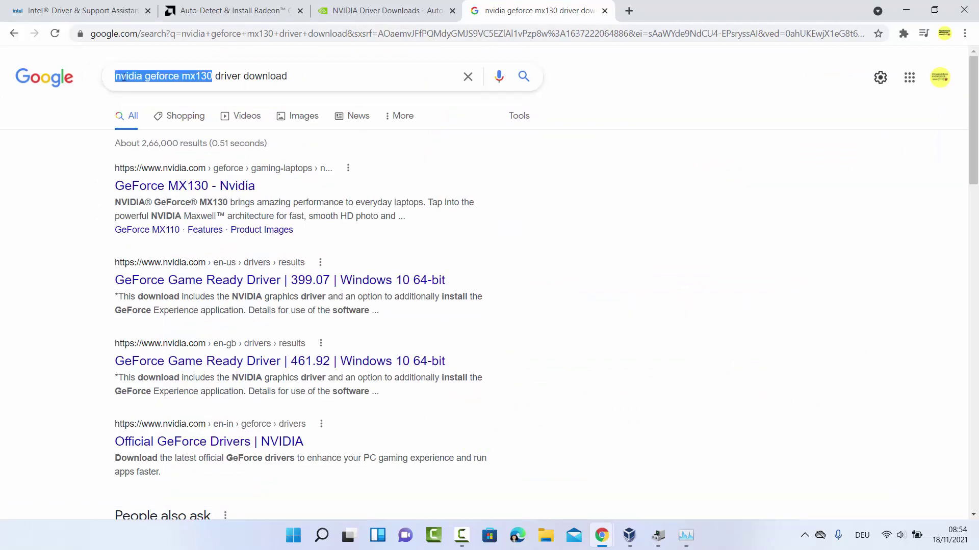
left_click(214, 77)
left_click_drag(217, 76, 286, 76)
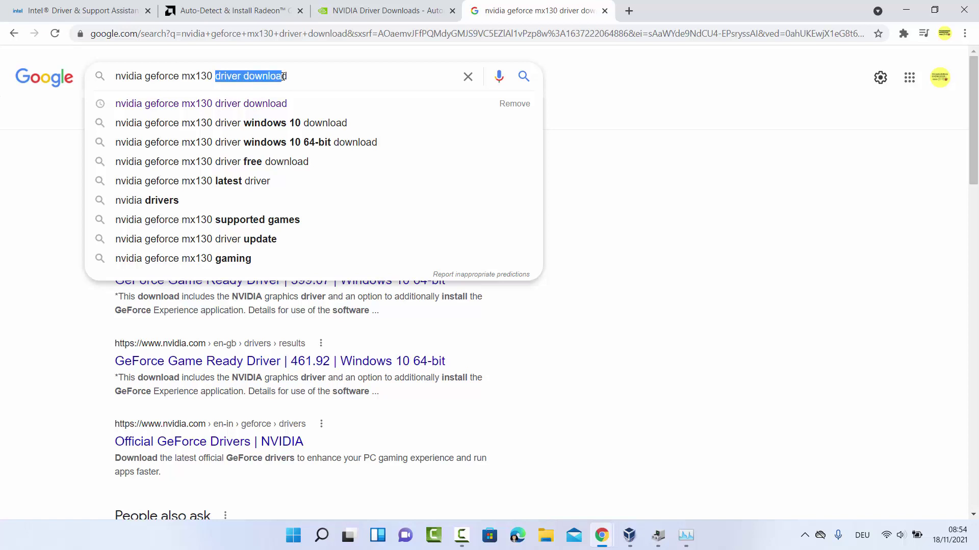
left_click(692, 156)
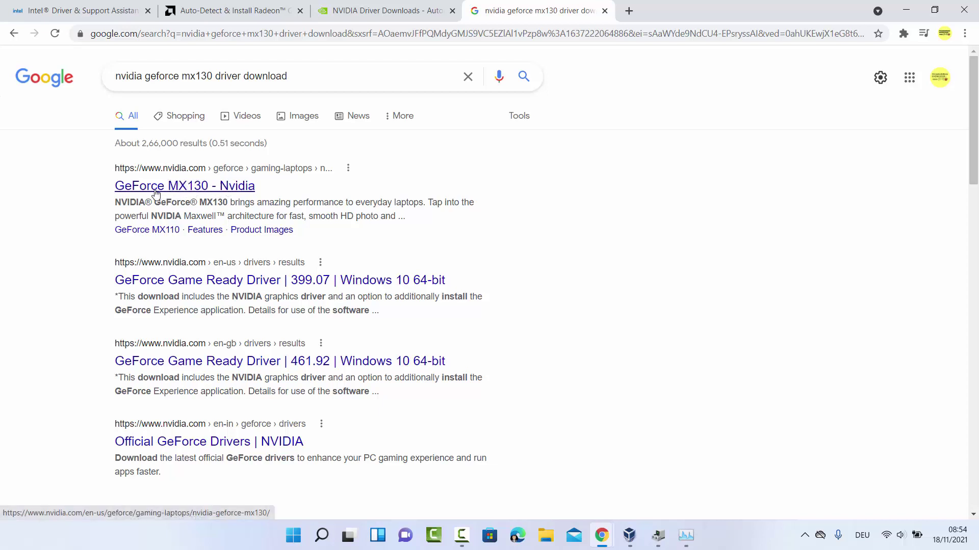
middle_click(192, 188)
left_click(648, 11)
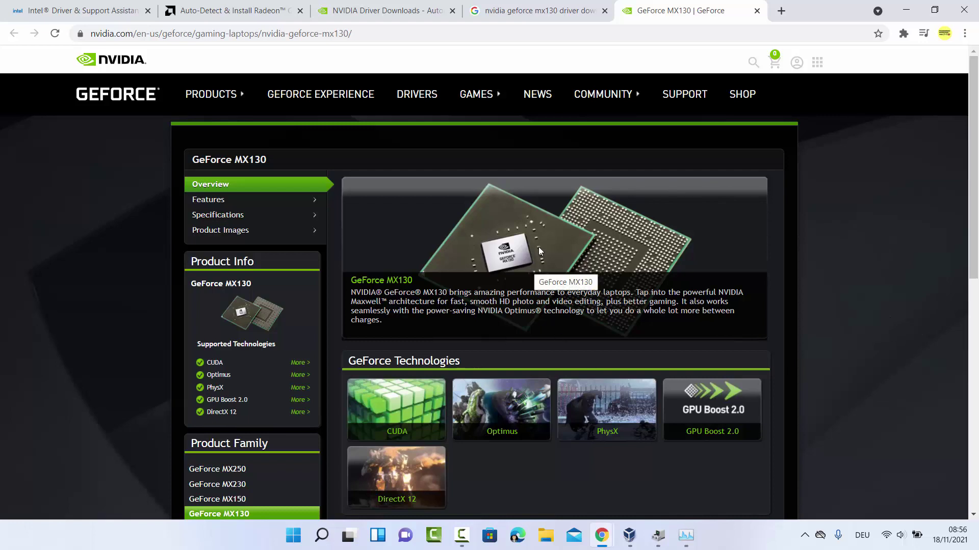
Step: On the GeForce Drivers page, set product type GeForce and series MX100 Series (Notebook)
left_click(410, 100)
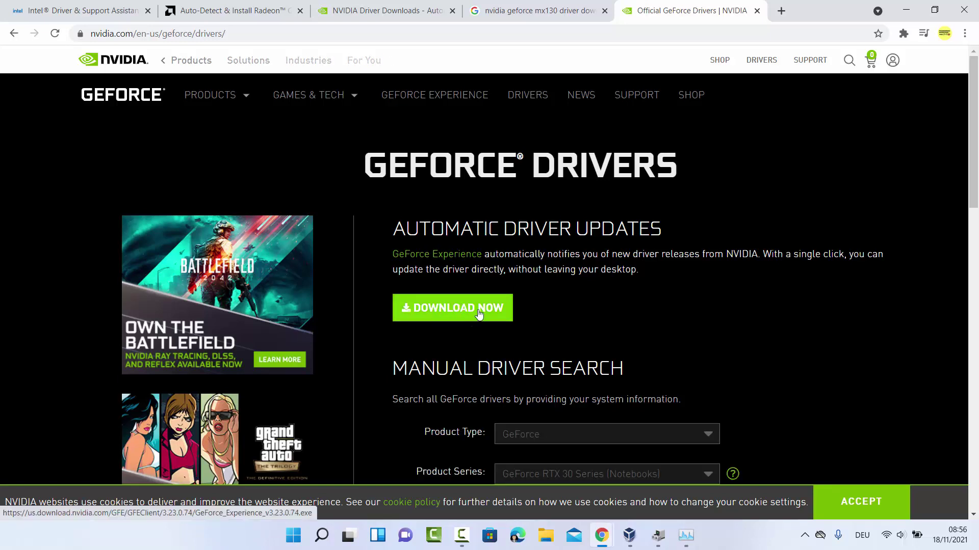
scroll(604, 282, "down", 3)
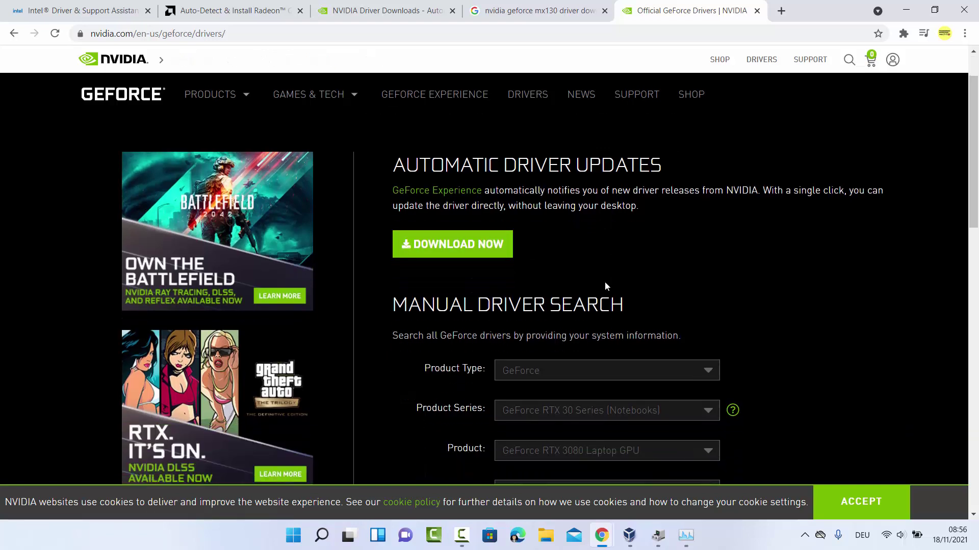
left_click(577, 308)
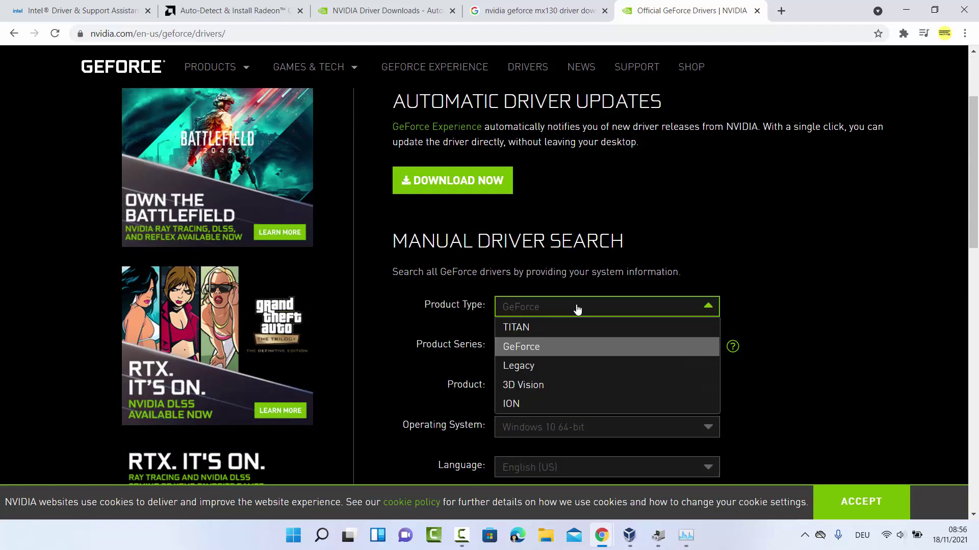
left_click(566, 347)
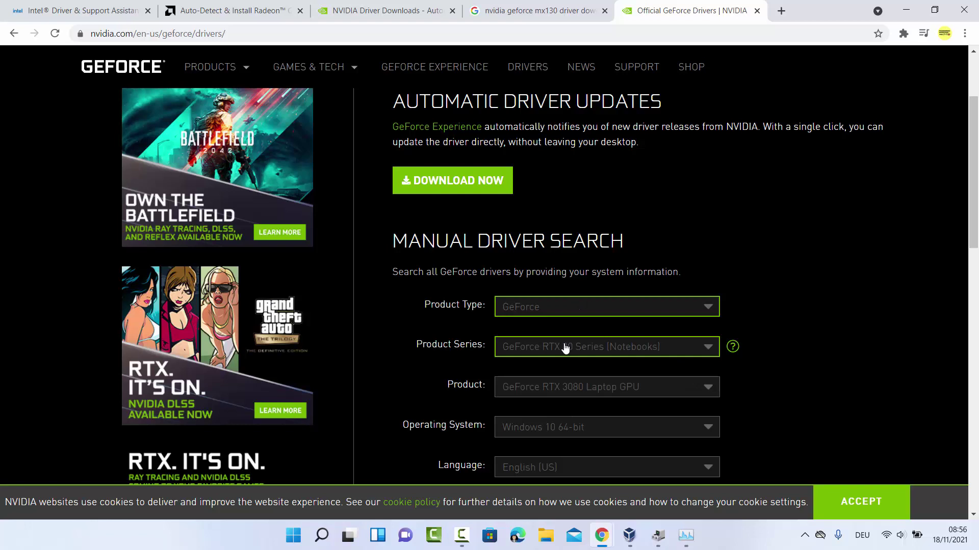
left_click(565, 348)
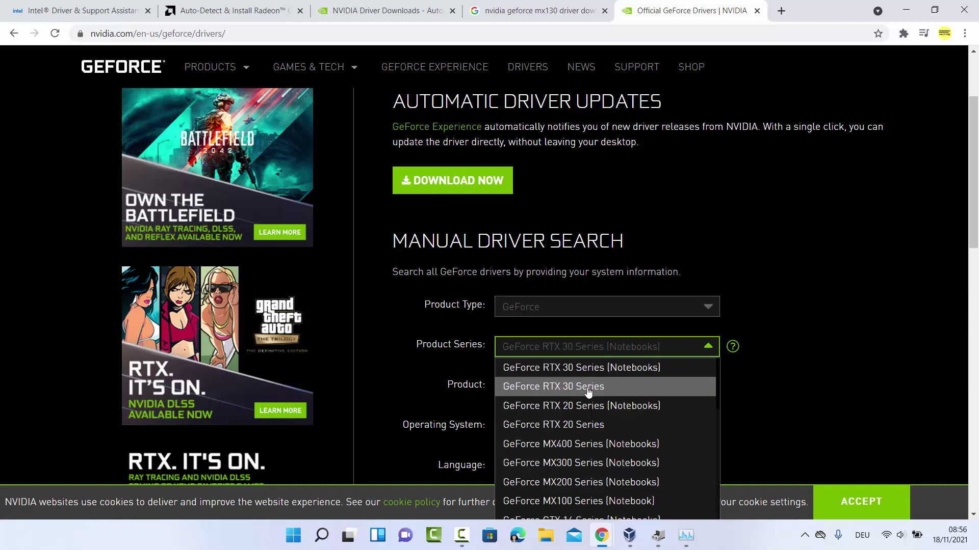
scroll(586, 395, "down", 1)
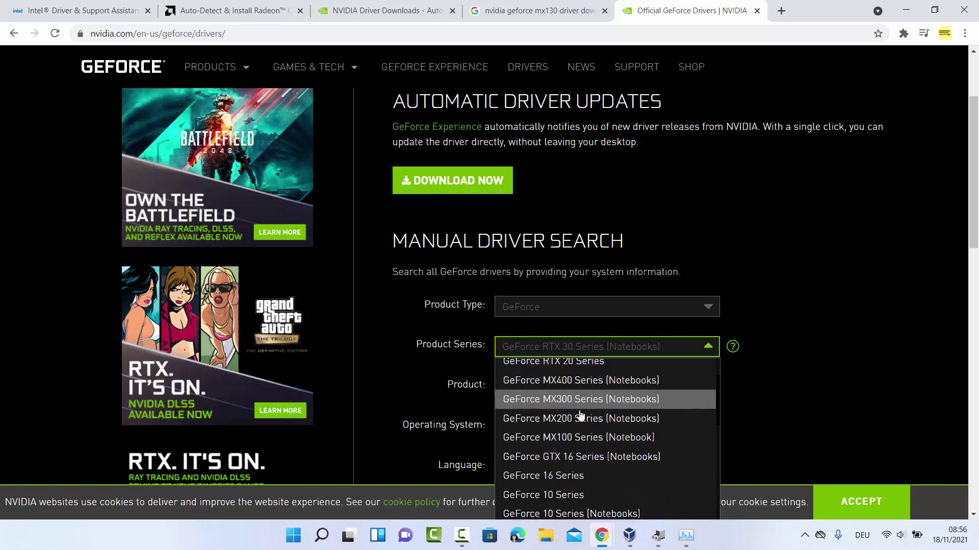
left_click(576, 440)
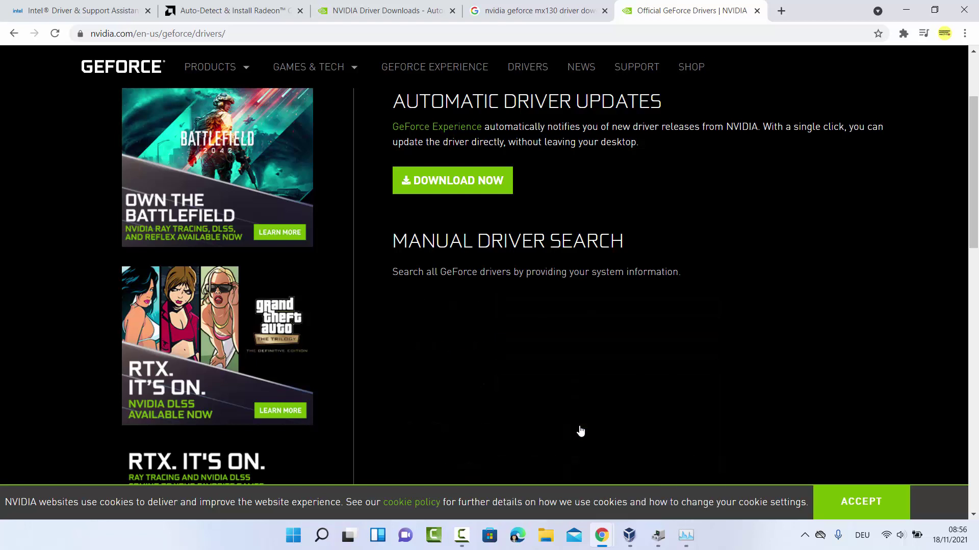
Step: Set product to GeForce MX130, operating system to Windows 11, and download type All
scroll(581, 431, "down", 1)
left_click(535, 334)
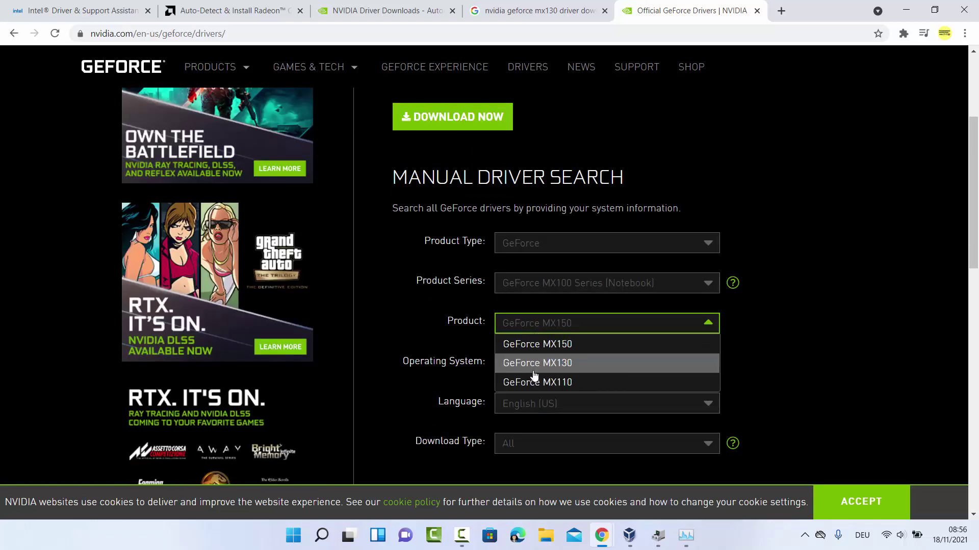
left_click(565, 371)
left_click(563, 373)
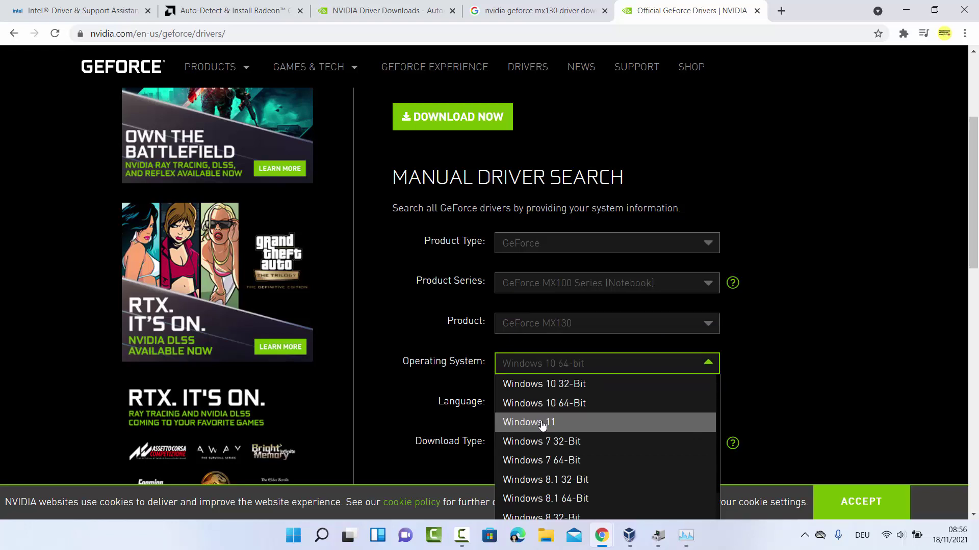
left_click(535, 423)
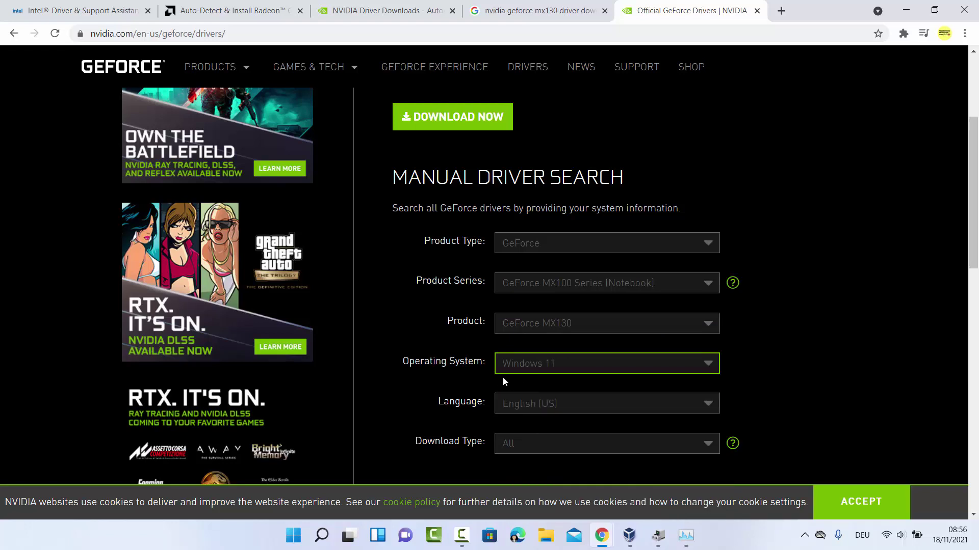
scroll(543, 360, "down", 1)
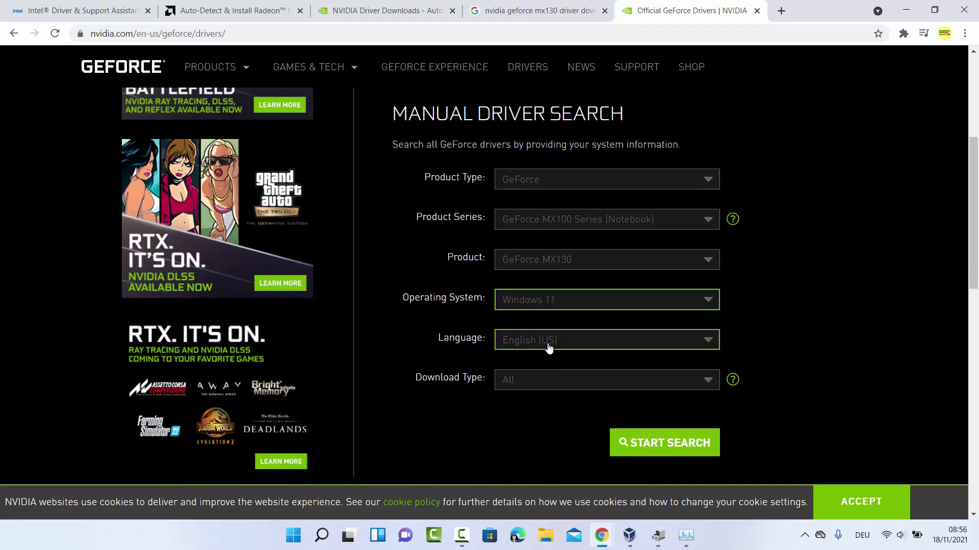
left_click(521, 384)
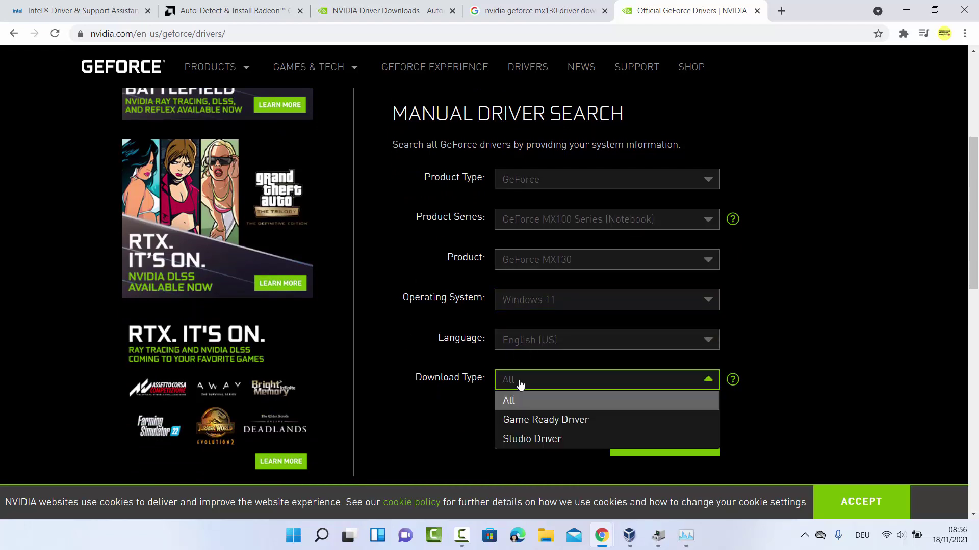
left_click(527, 404)
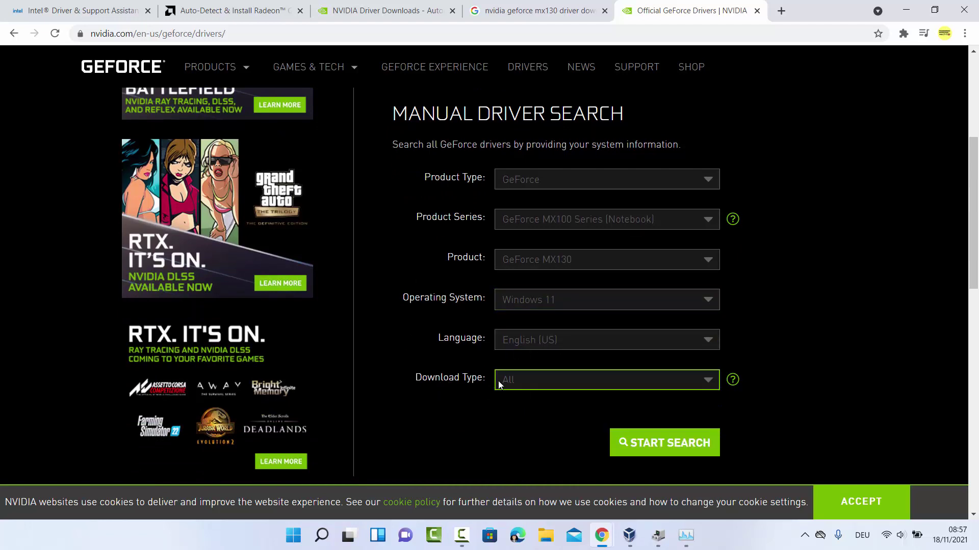
Step: Run the GeForce MX130 driver search and dismiss the cookie banner to reach the results
left_click(634, 431)
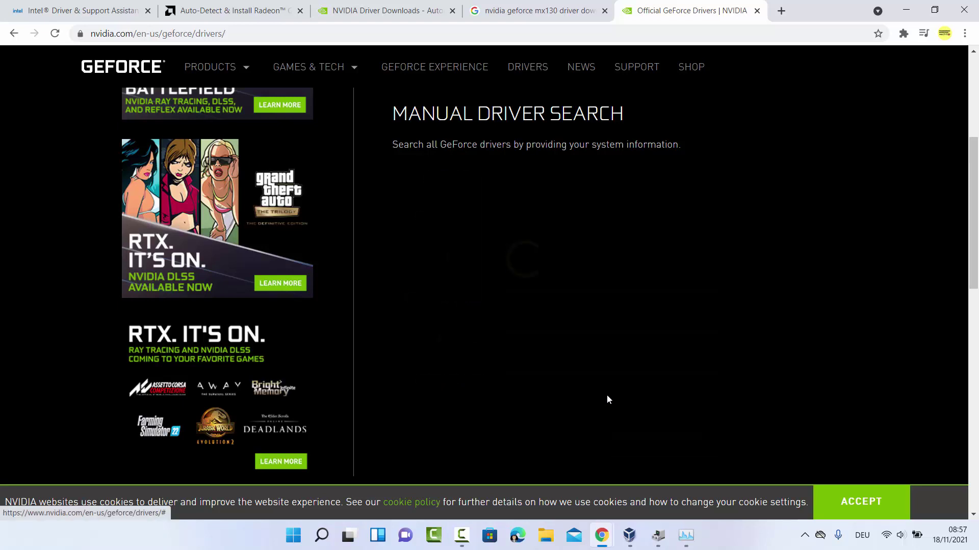
scroll(714, 403, "down", 1)
left_click(851, 505)
scroll(808, 409, "down", 5)
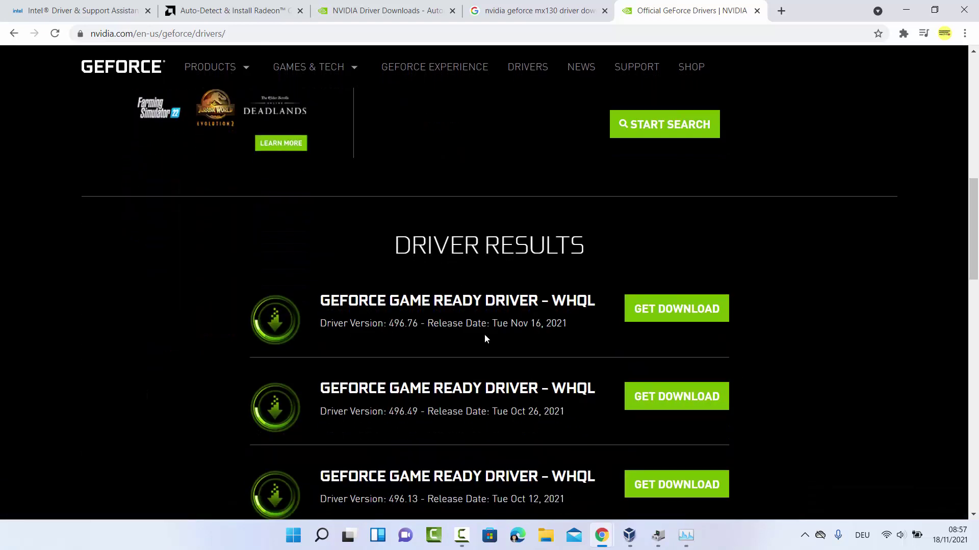
Step: Highlight the newest driver, version 496.76 released Nov 16, 2021, and return to Device Manager
left_click_drag(321, 324, 472, 323)
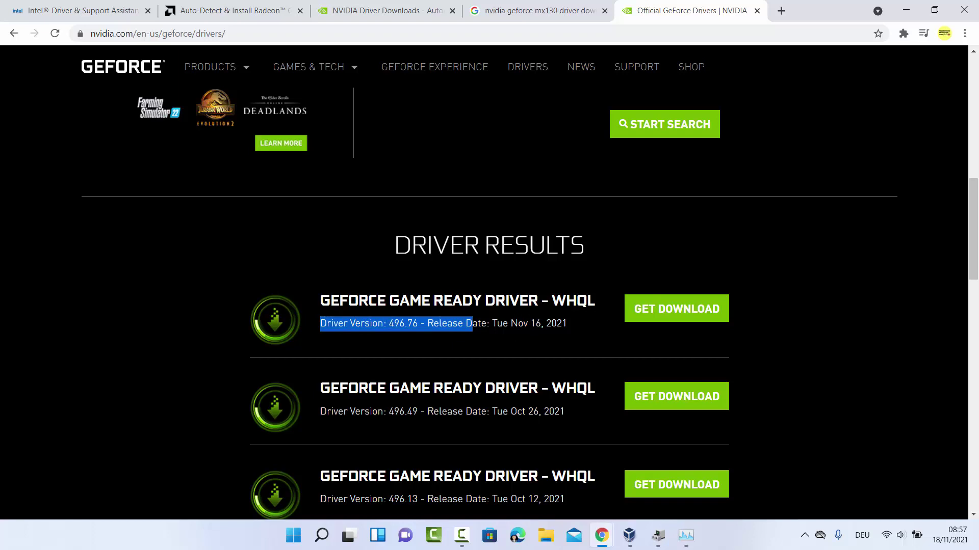
left_click_drag(510, 323, 544, 323)
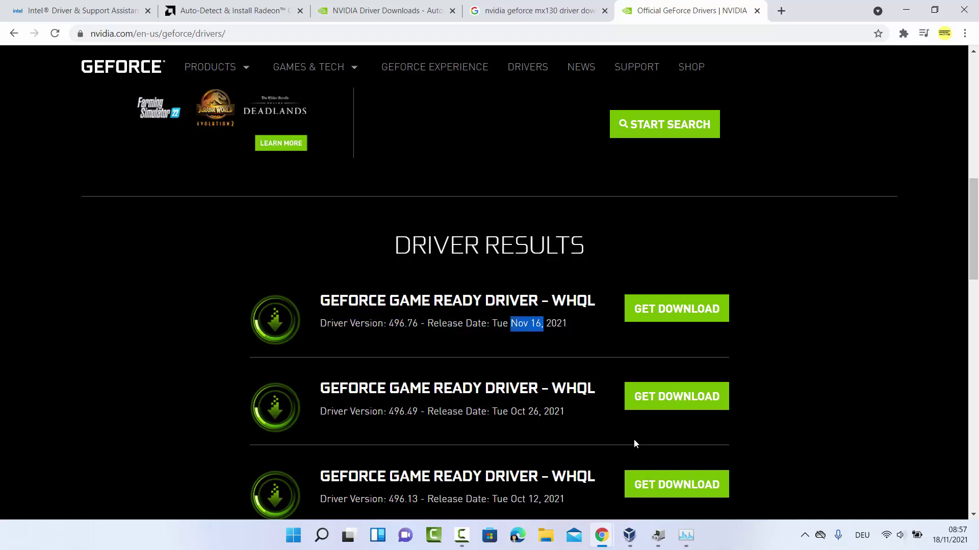
key("alt+Tab")
Step: View the GeForce MX130's installed driver details (27.21.14.6294), highlighting the date 01/07/2021
right_click(117, 172)
left_click(145, 250)
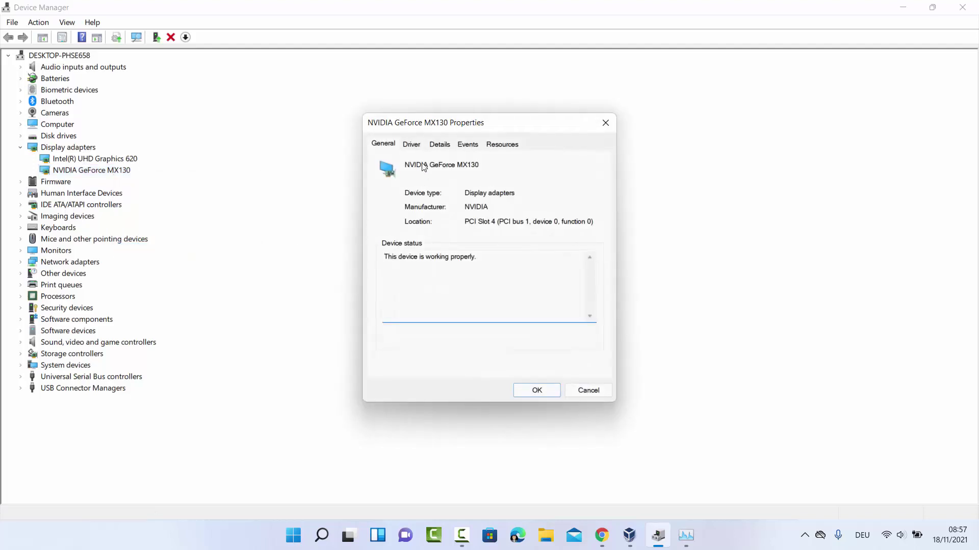
left_click(413, 144)
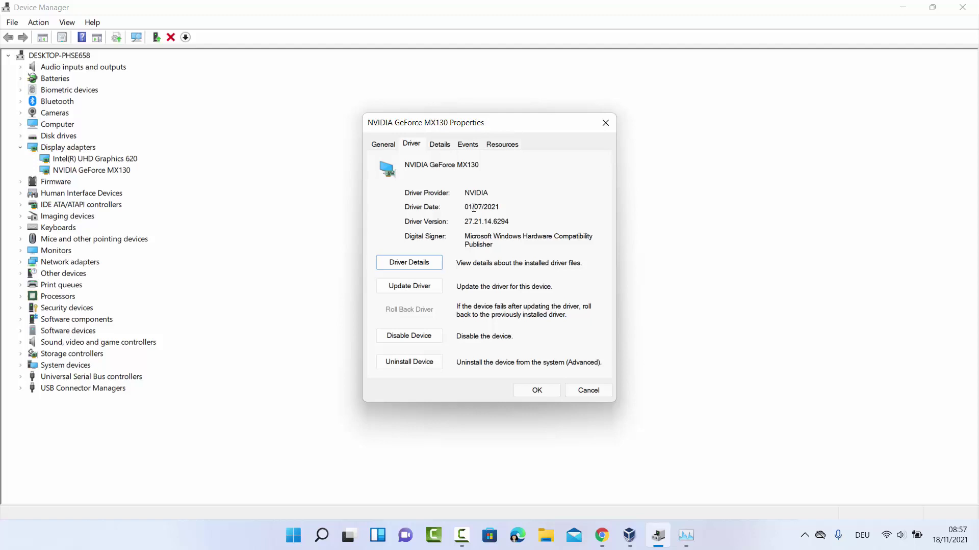
double_click(485, 208)
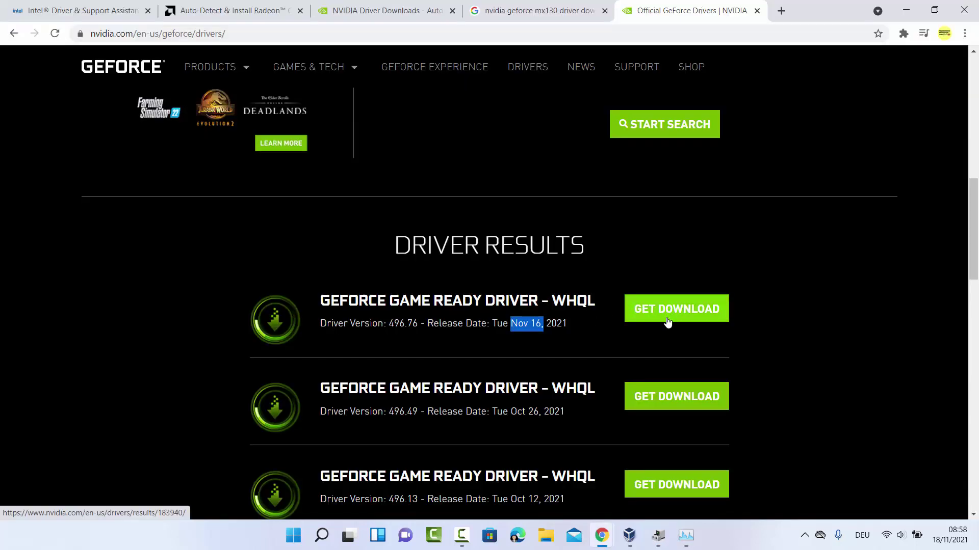
Step: Update the GeForce MX130 driver via 'Browse my computer for drivers', keeping the default Documents folder
left_click(658, 535)
right_click(124, 172)
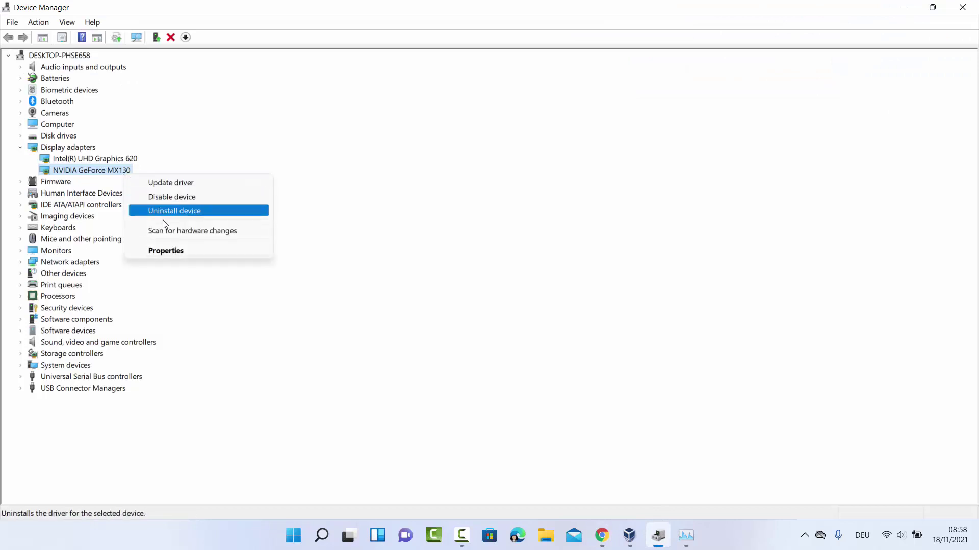
left_click(168, 182)
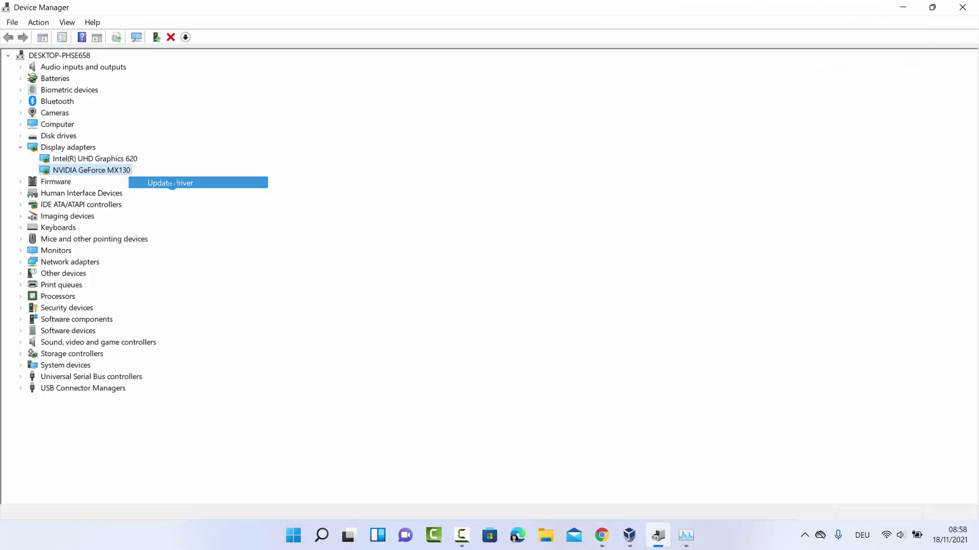
left_click(404, 303)
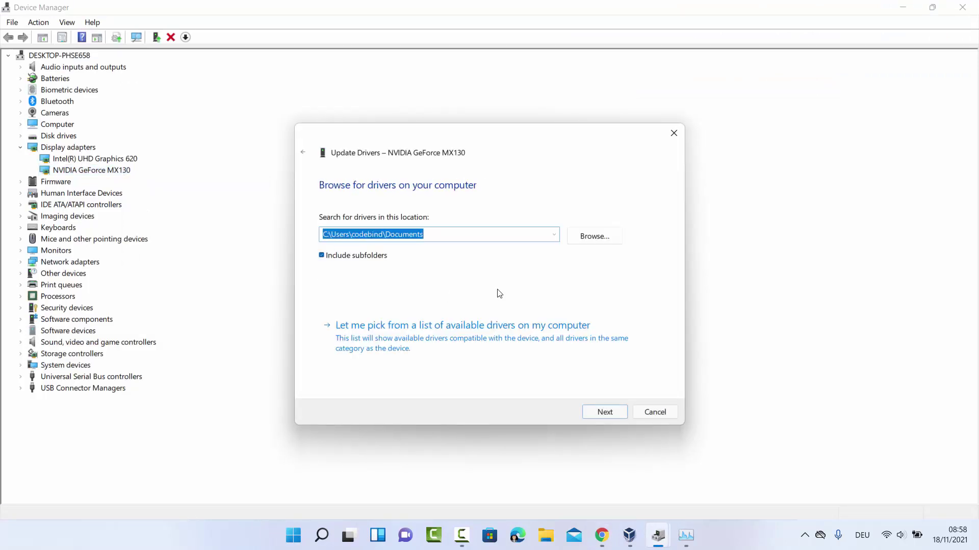
left_click(594, 237)
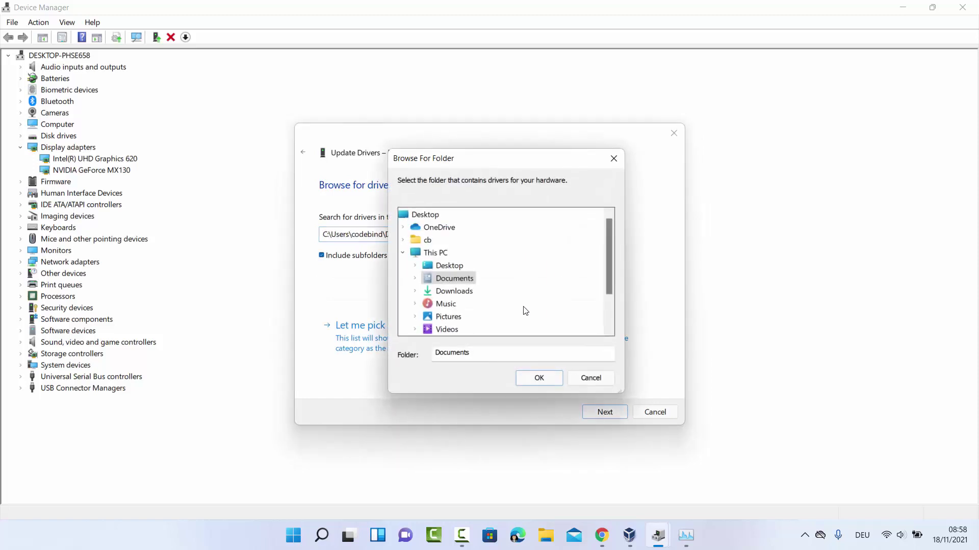
left_click(590, 378)
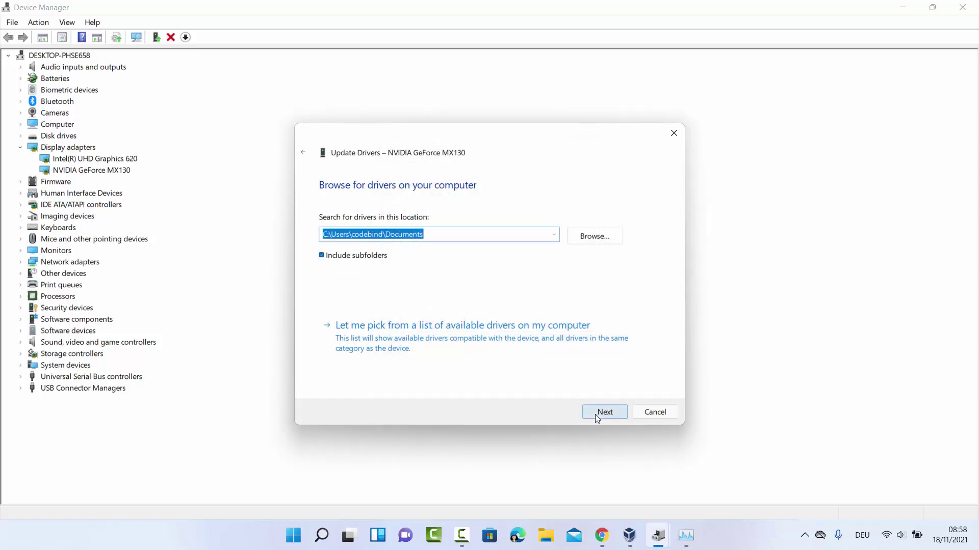